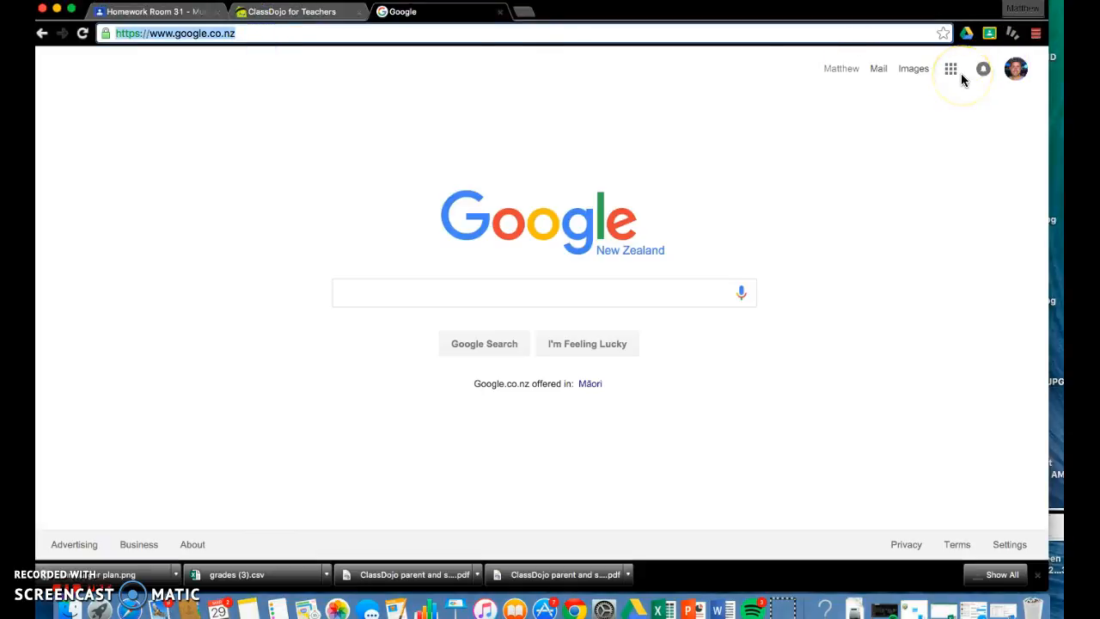
# Step: Open Google Docs from the Google homepage
pyautogui.click(1018, 76)
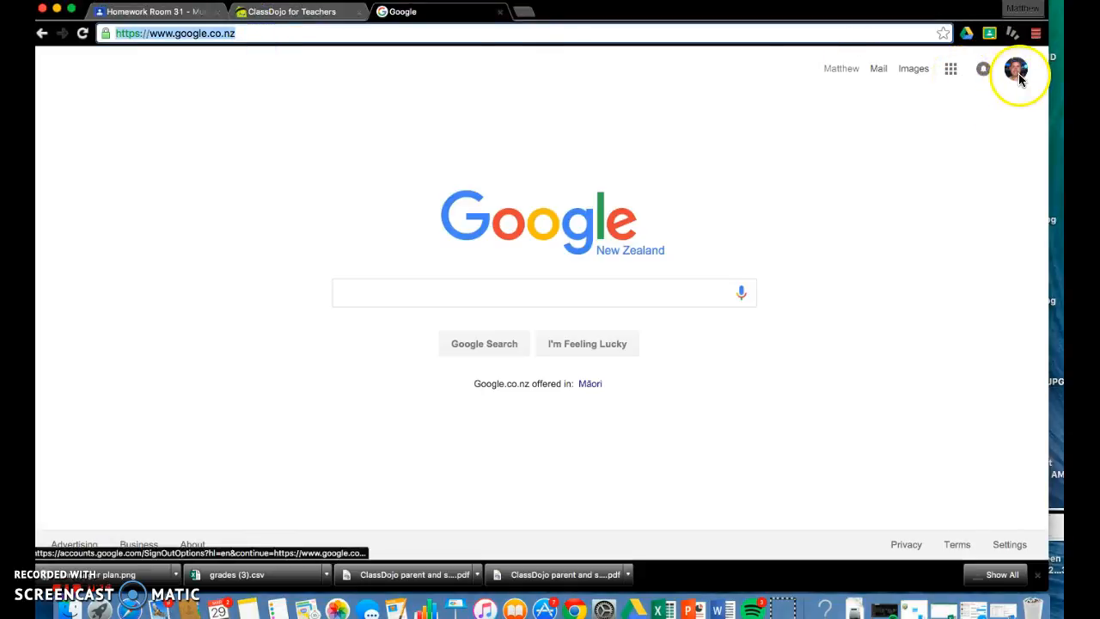
pyautogui.click(951, 76)
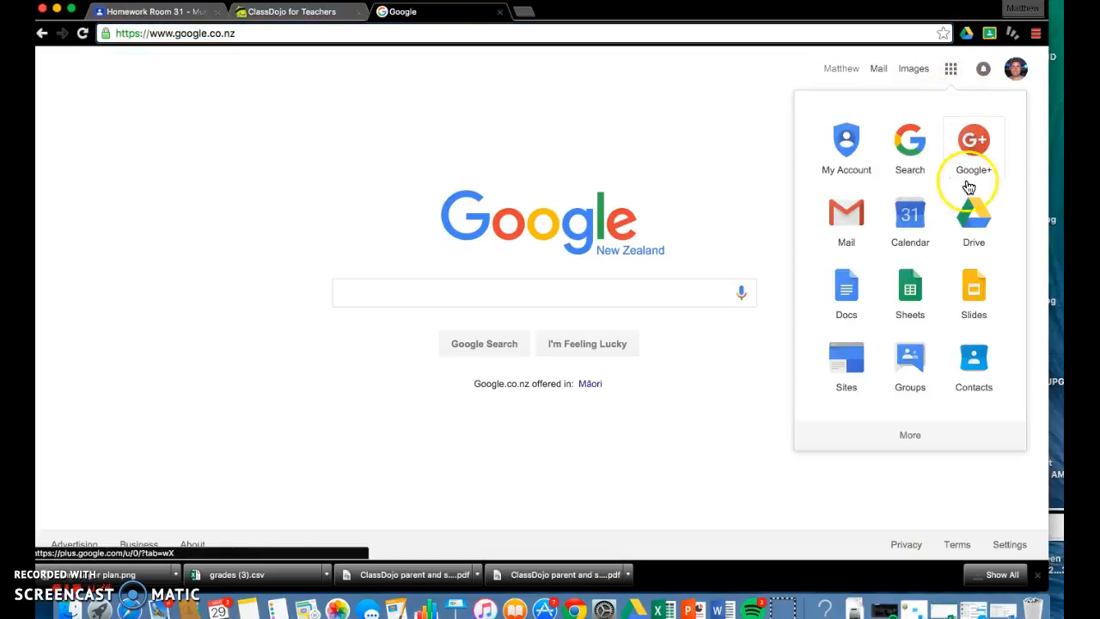
pyautogui.click(847, 305)
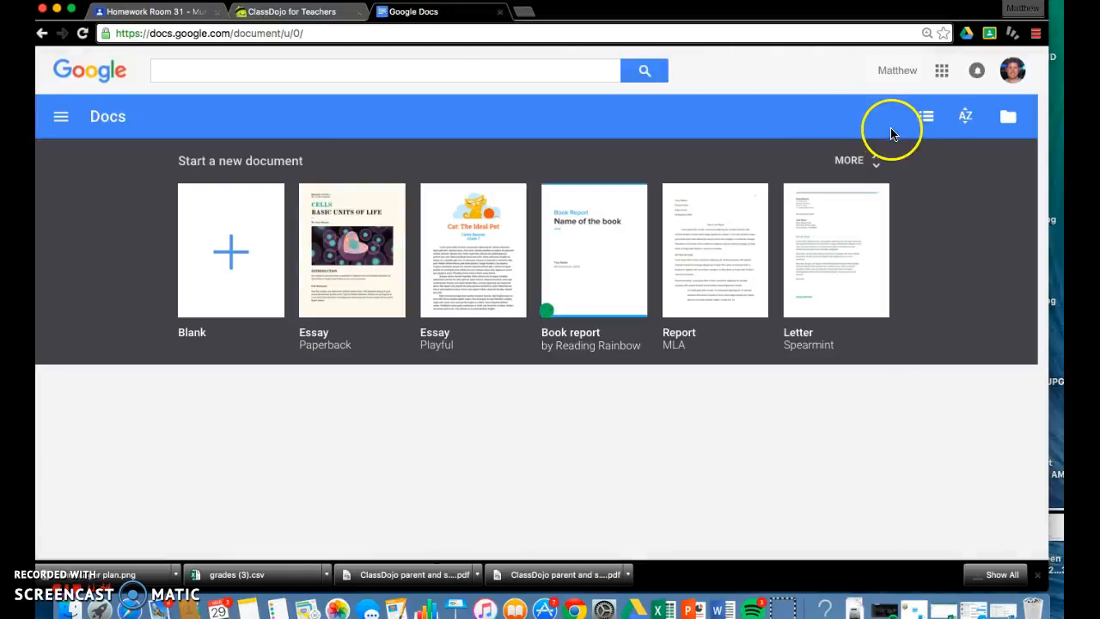
# Step: Browse the full template gallery and create a document from the Book report template by Reading Rainbow
pyautogui.click(858, 163)
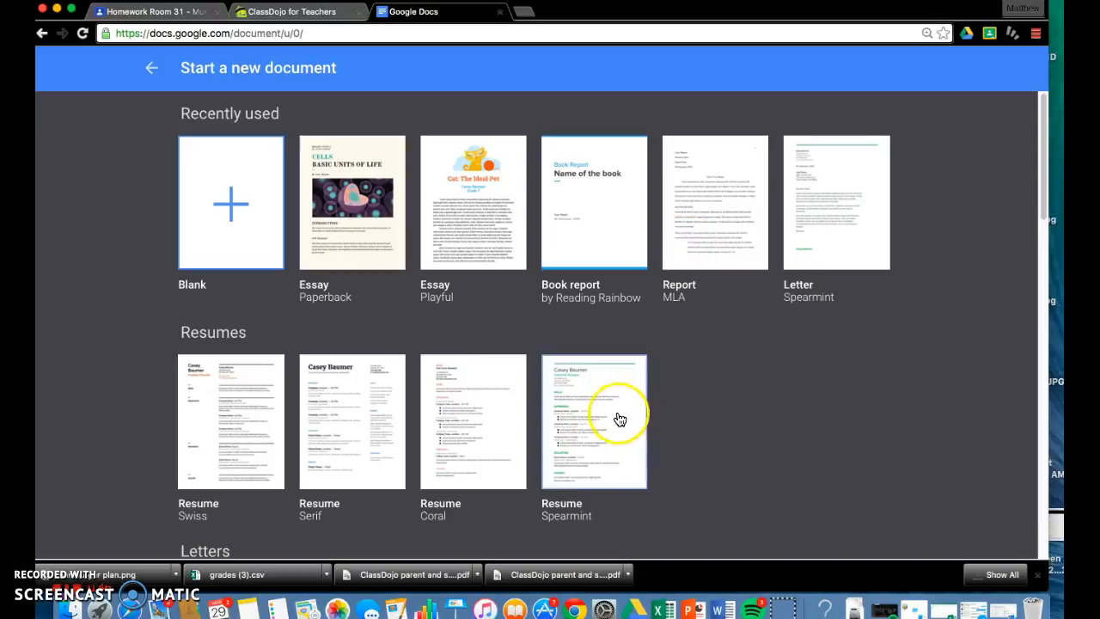
pyautogui.scroll(-5, 830, 269)
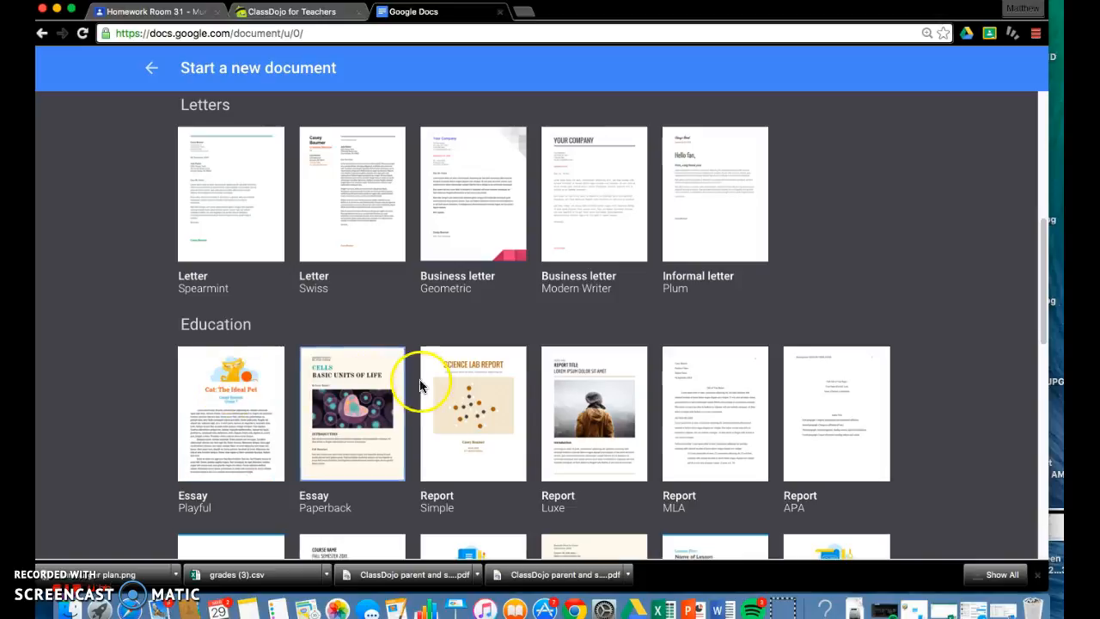
pyautogui.scroll(2, 423, 387)
pyautogui.scroll(5, 423, 387)
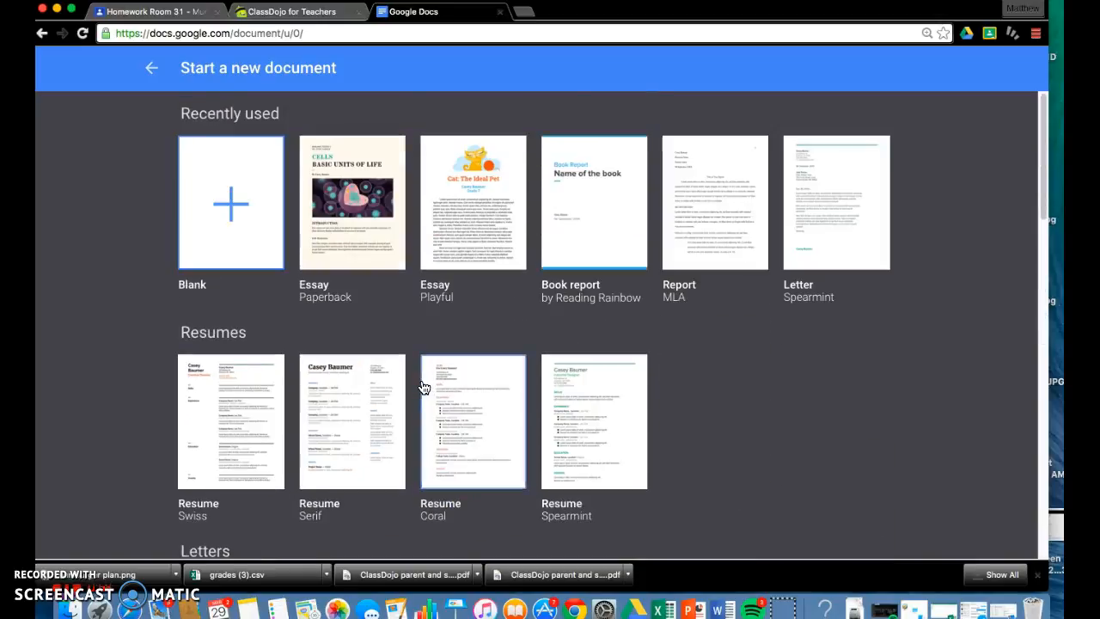
pyautogui.click(580, 234)
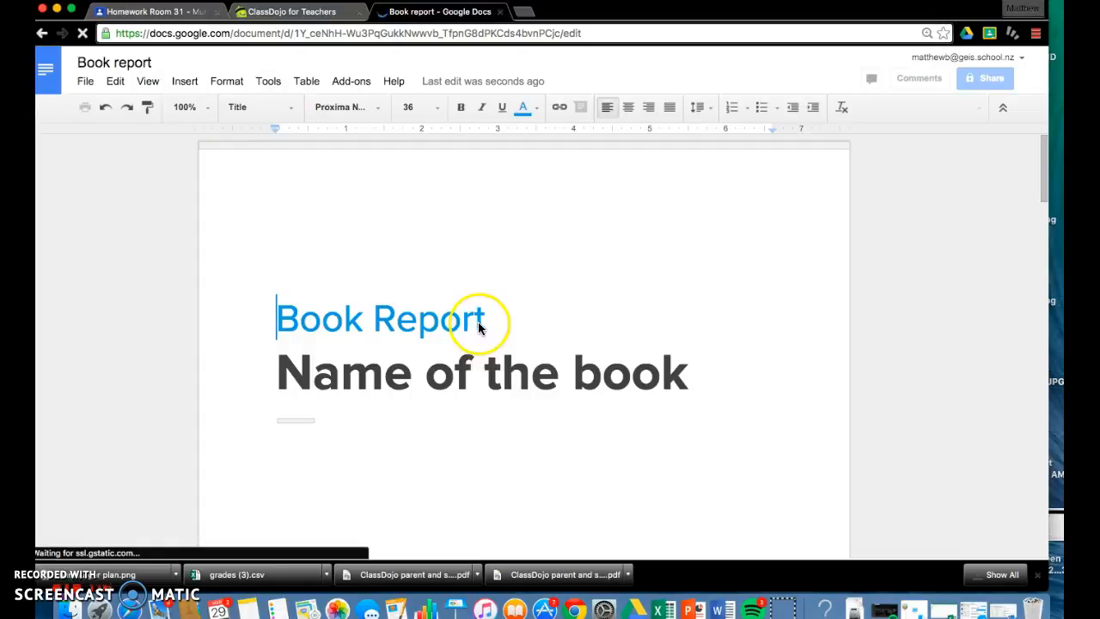
# Step: Look through the first pages of the Book report document, including its Introduction section, and close the document
pyautogui.click(604, 368)
pyautogui.click(673, 368)
pyautogui.scroll(-5, 633, 371)
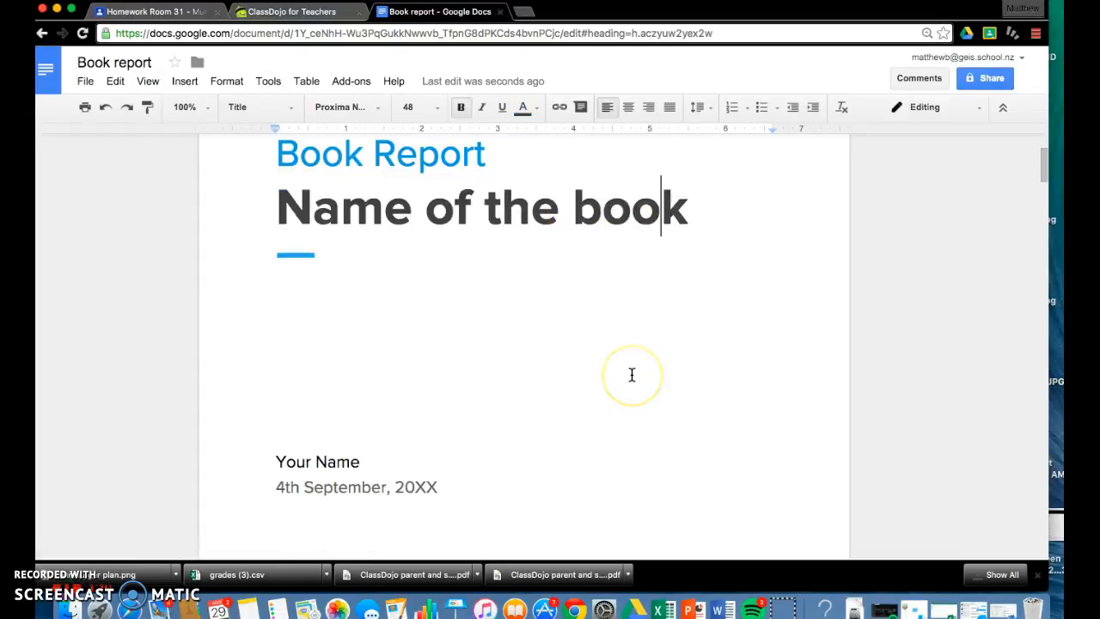
pyautogui.scroll(-4, 631, 374)
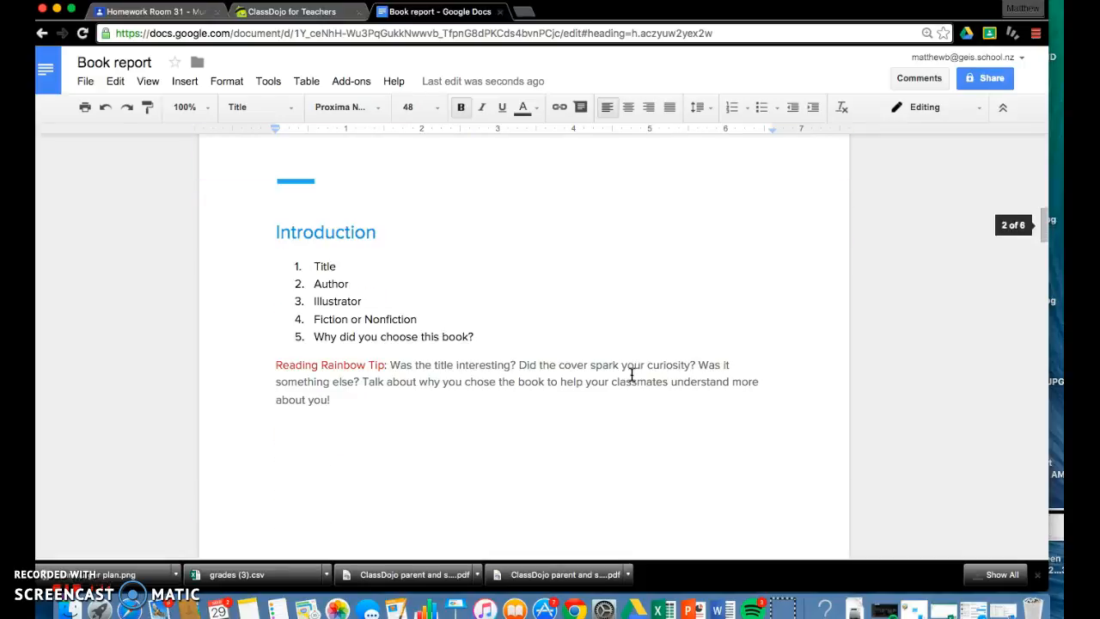
pyautogui.scroll(3, 632, 374)
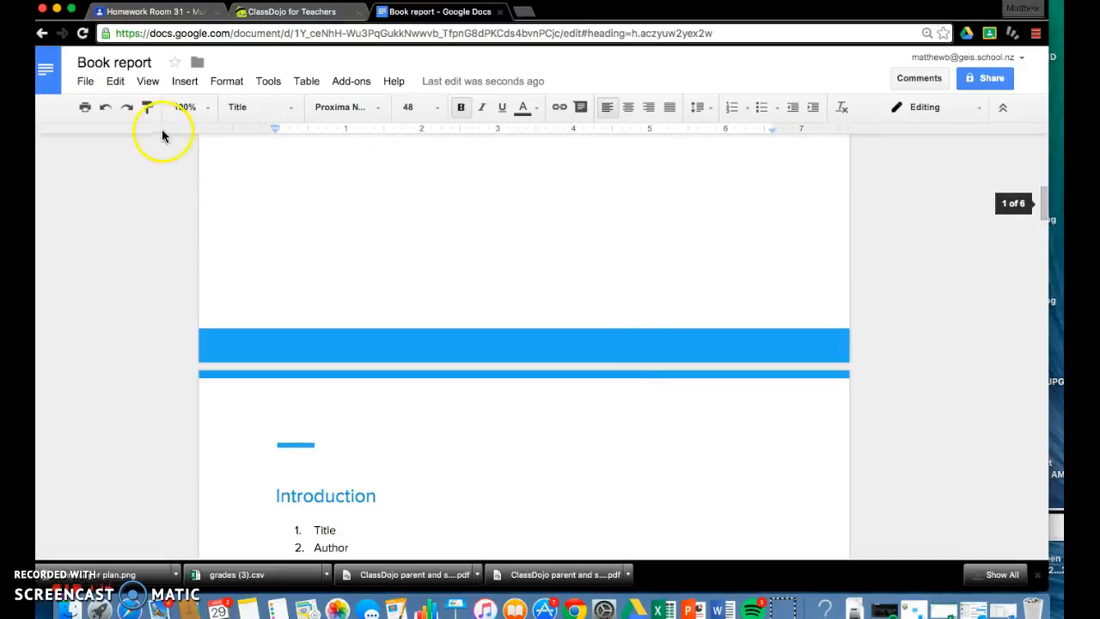
pyautogui.click(502, 12)
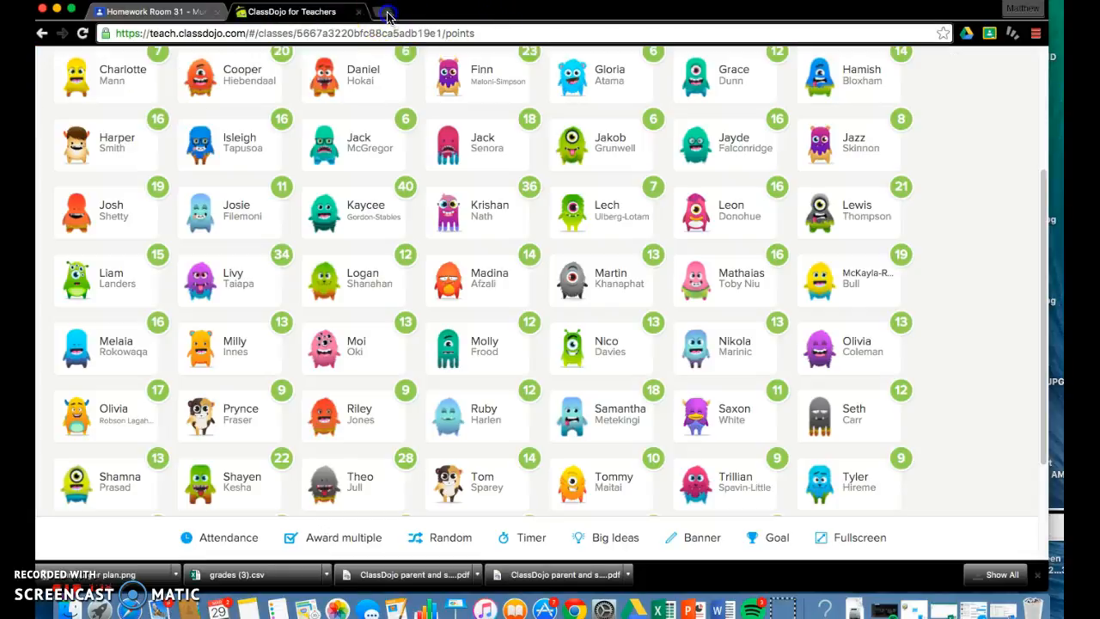
# Step: Load google.co.nz in a new browser tab and go from there to Google Drive
pyautogui.click(379, 11)
pyautogui.write('google.co.nz')
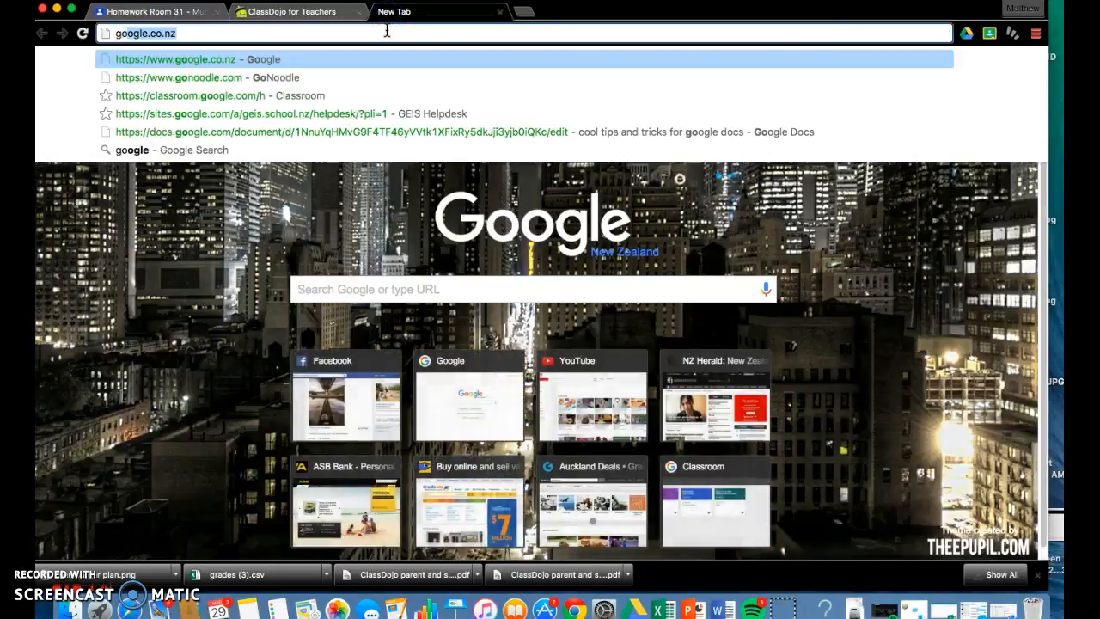
pyautogui.press('Return')
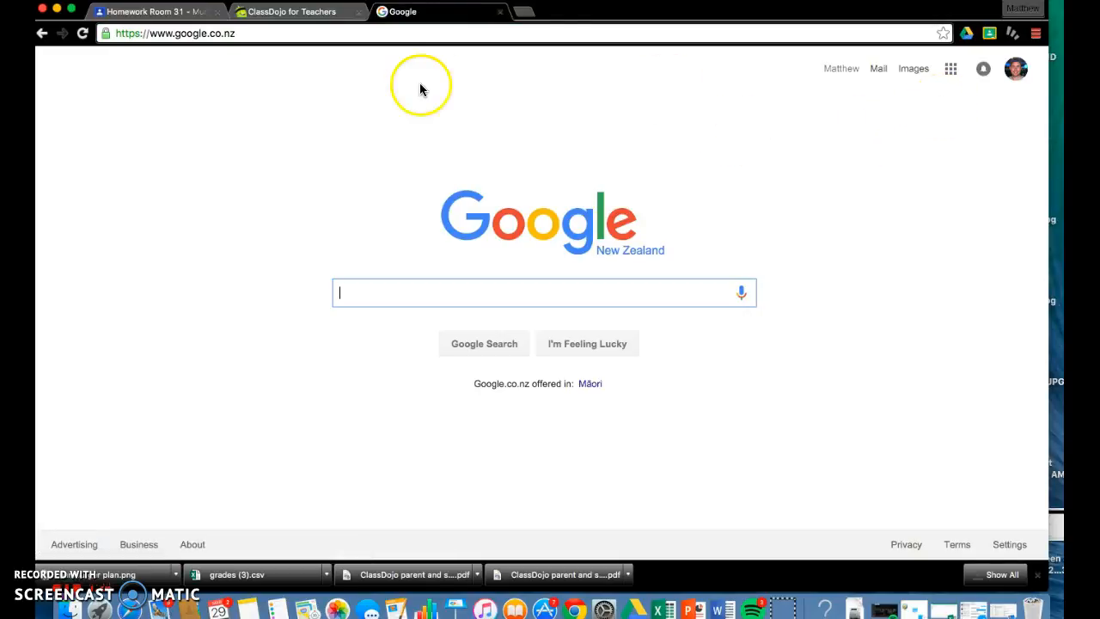
pyautogui.click(950, 69)
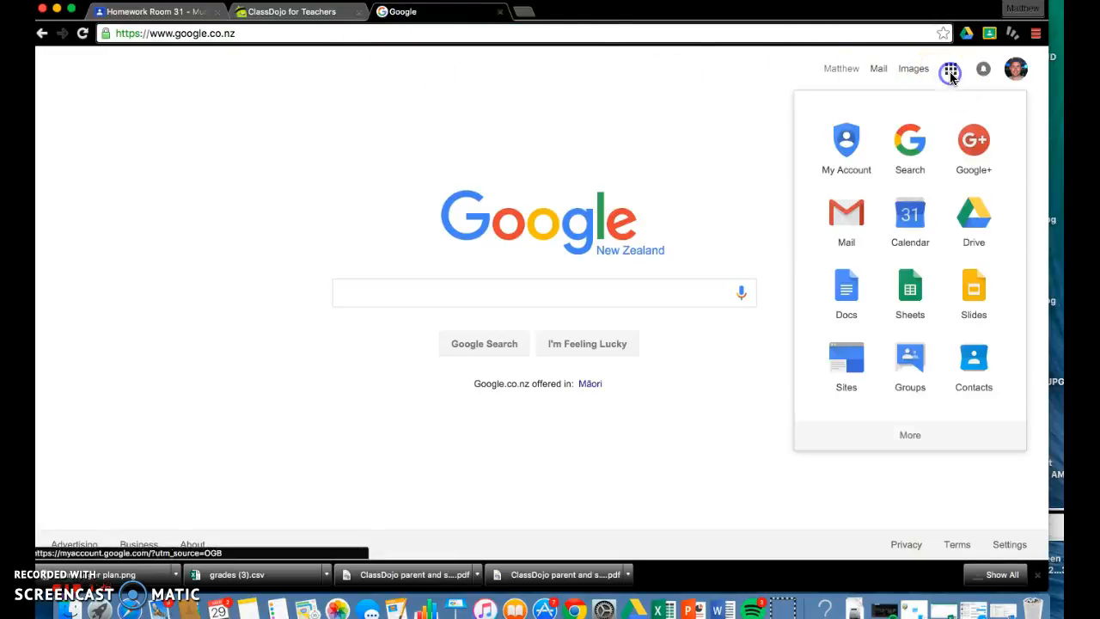
pyautogui.click(973, 215)
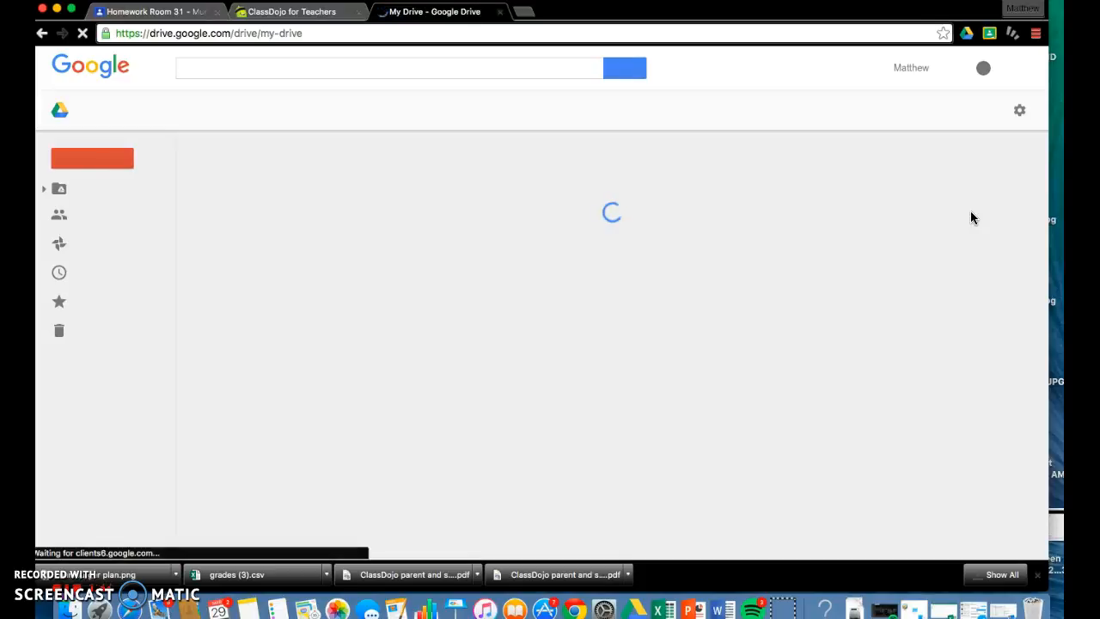
# Step: Open the Inquiry folder in My Drive and create a blank Google Docs document inside it
pyautogui.click(682, 181)
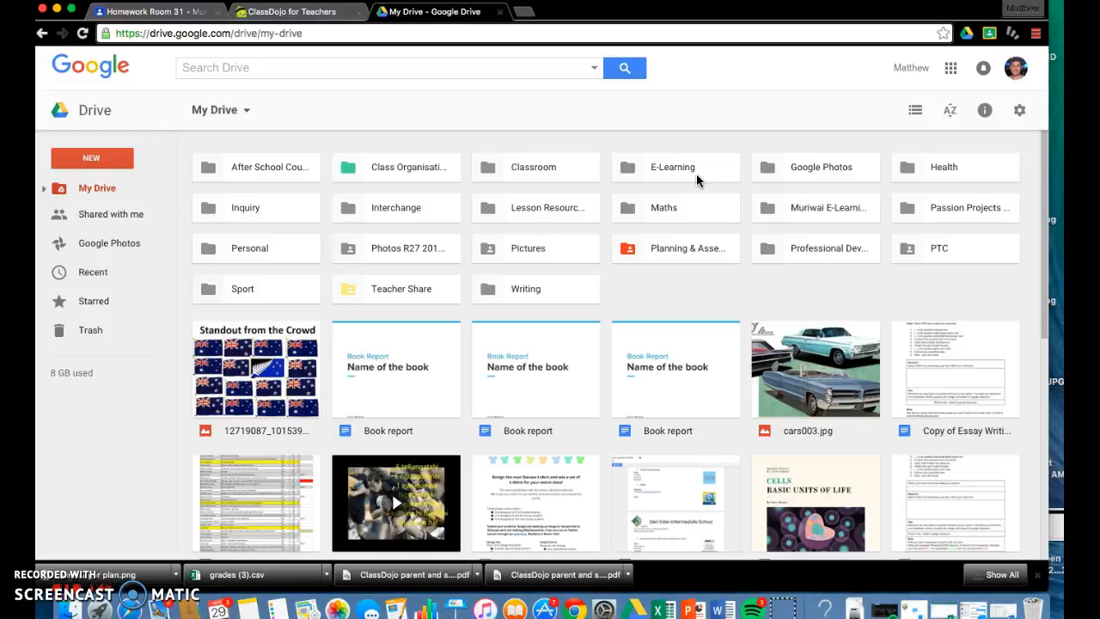
pyautogui.click(286, 211)
pyautogui.doubleClick(285, 211)
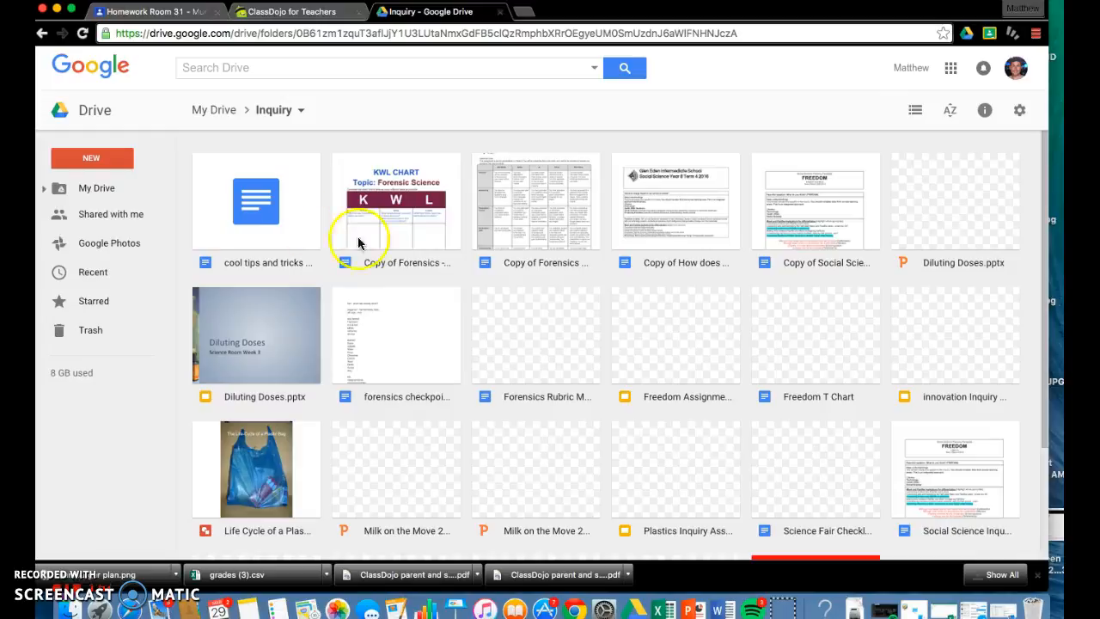
pyautogui.click(101, 163)
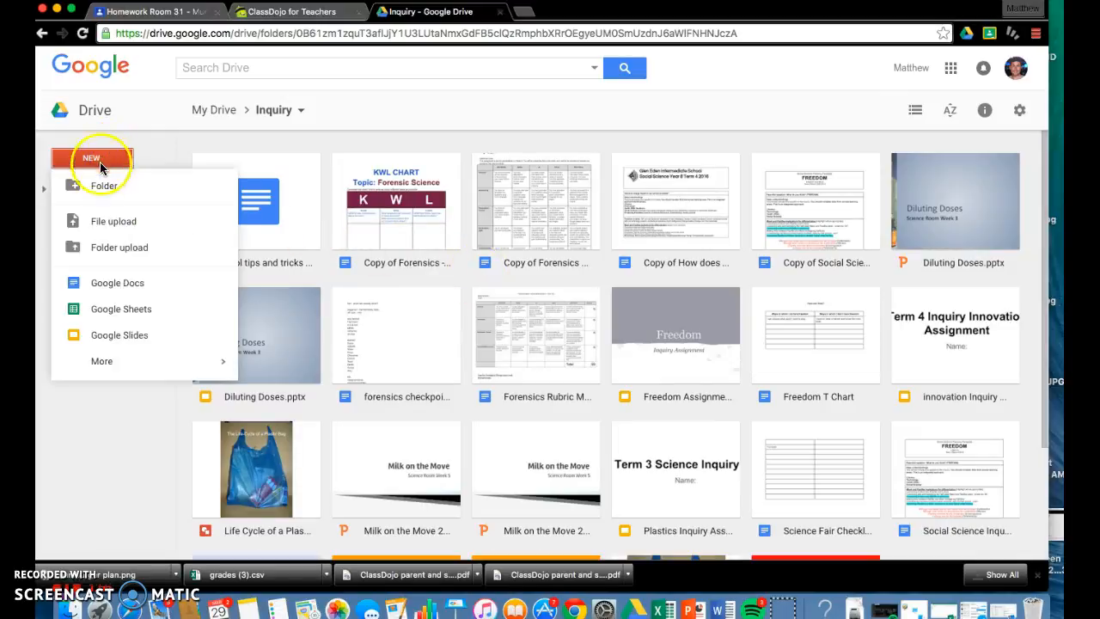
pyautogui.click(112, 282)
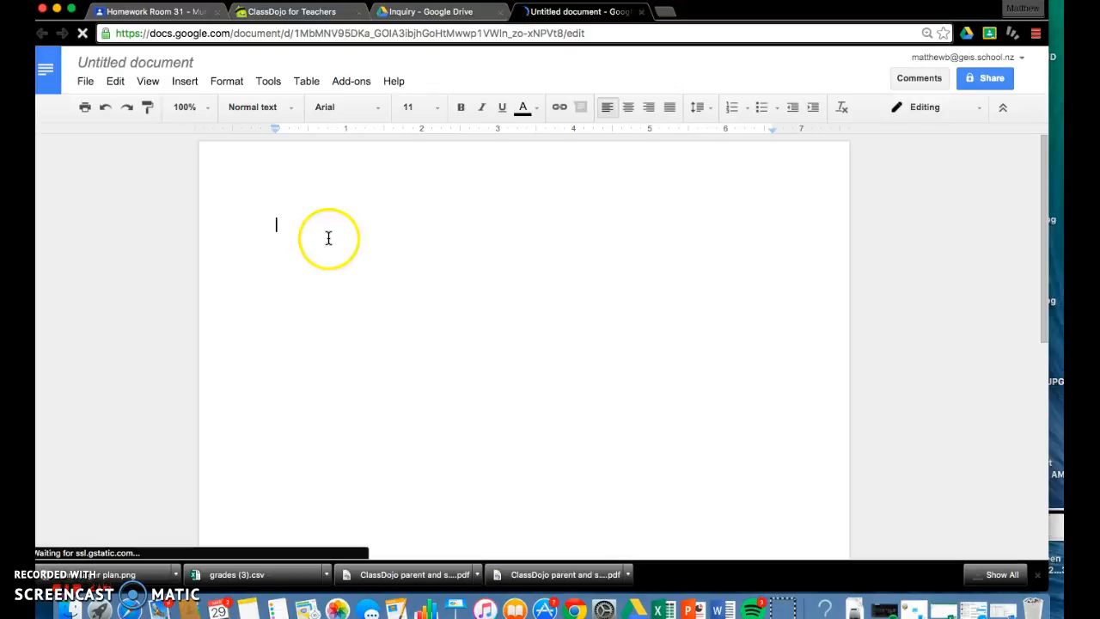
# Step: Rename the untitled document as "tips and tricks for docs"
pyautogui.click(154, 61)
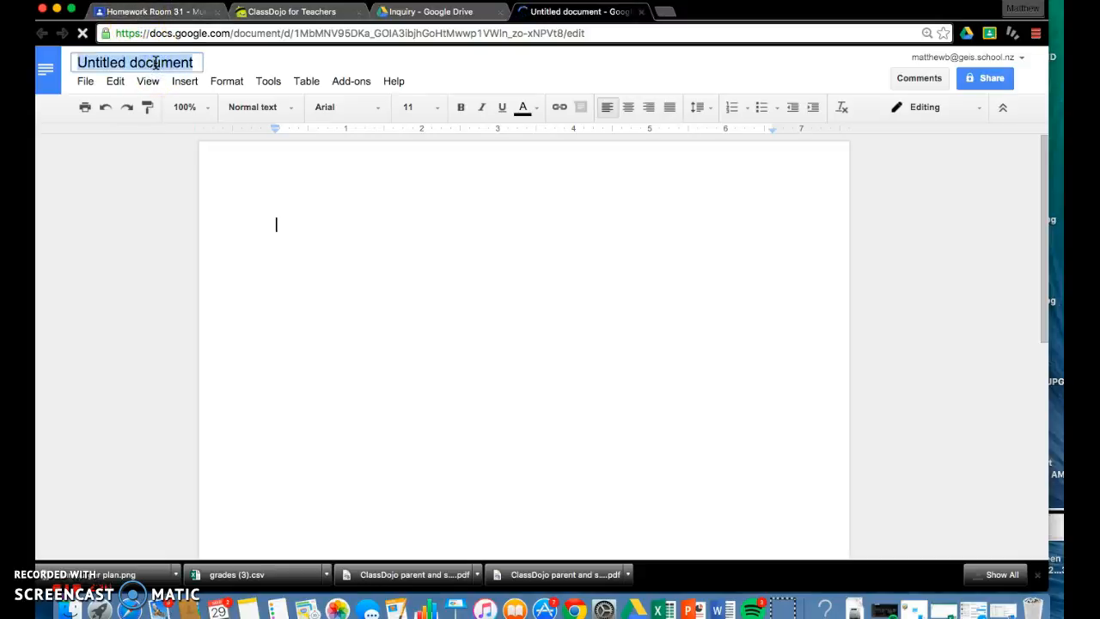
pyautogui.click(156, 62)
pyautogui.write('tips and tricks for docs')
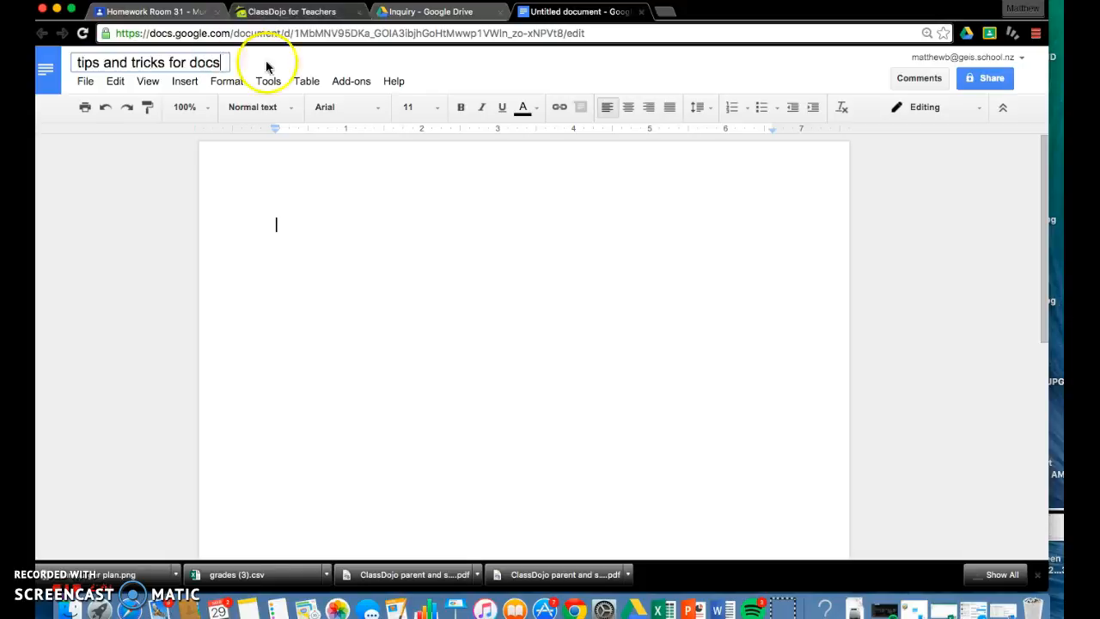
pyautogui.click(346, 204)
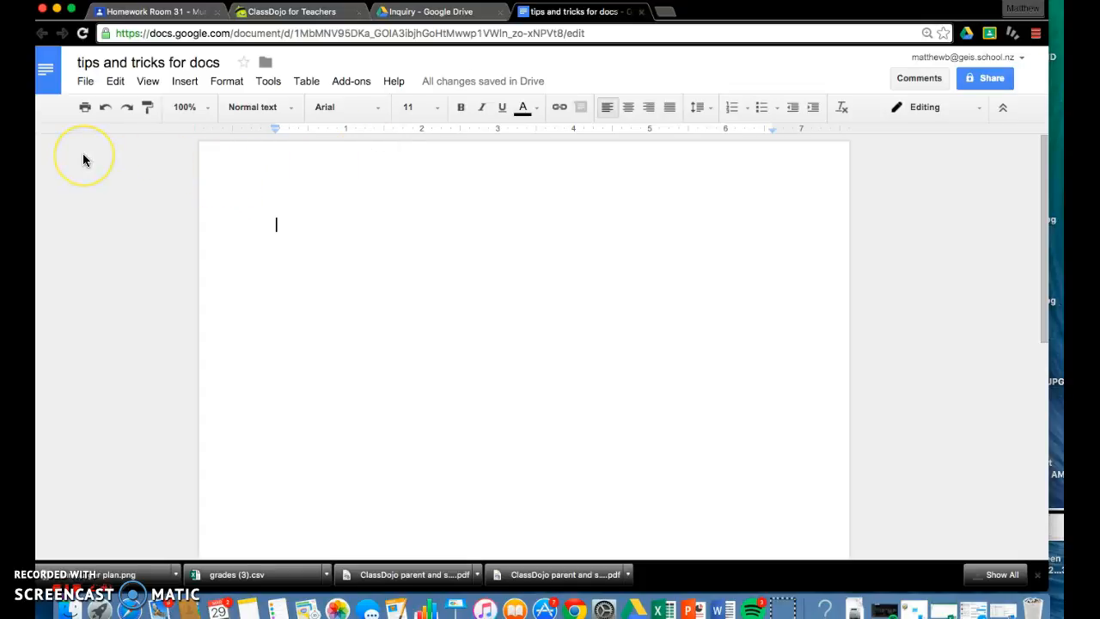
# Step: Choose orange as the page color in the document's page setup
pyautogui.click(87, 86)
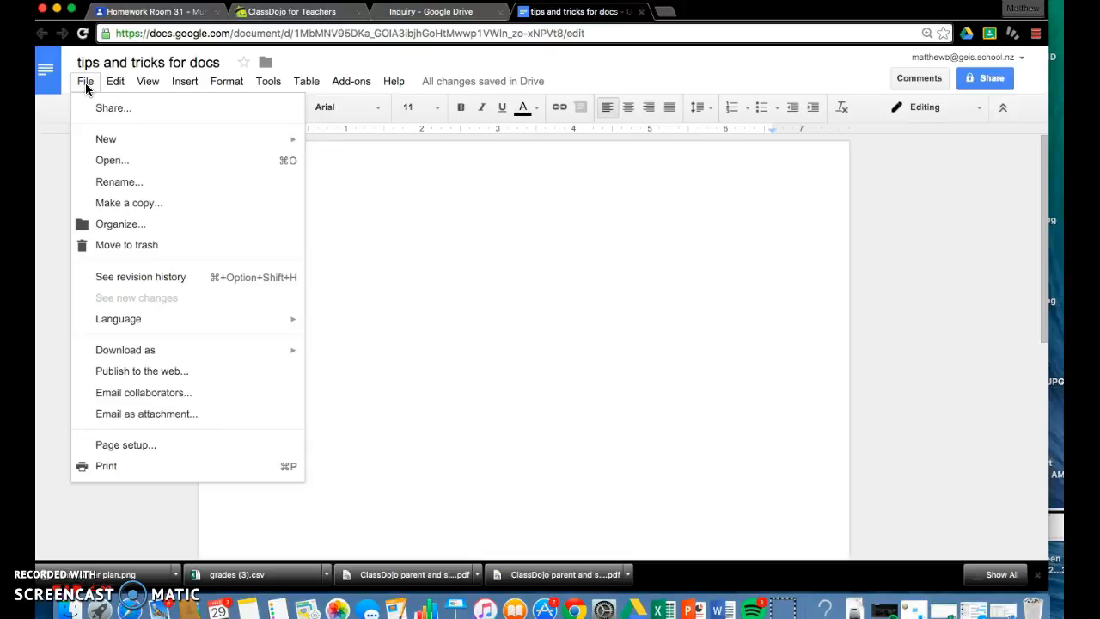
pyautogui.click(108, 446)
pyautogui.click(424, 362)
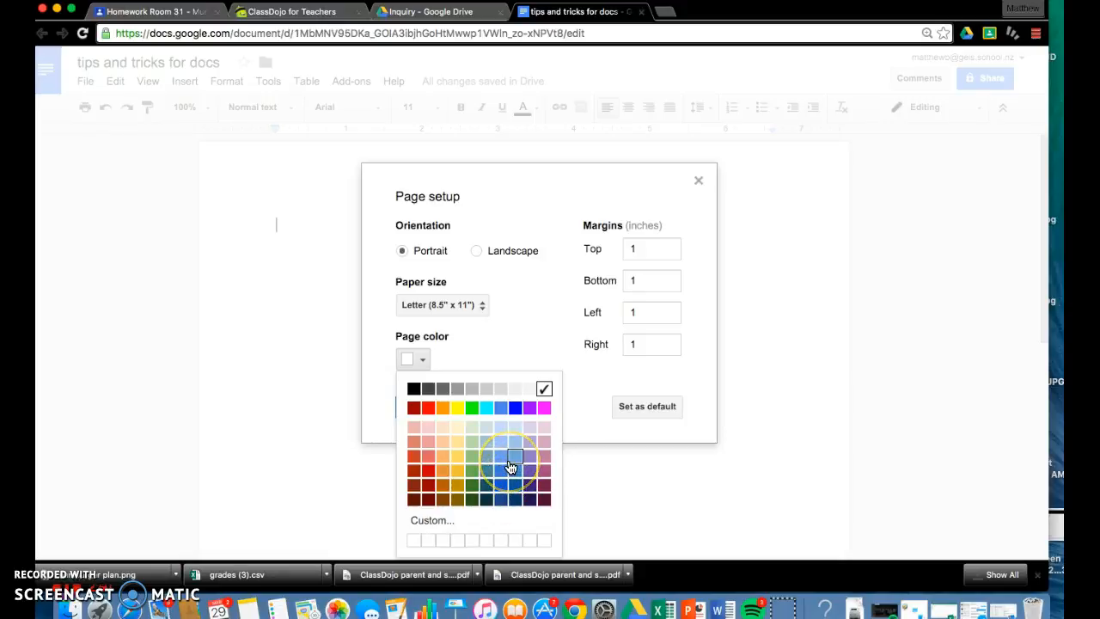
pyautogui.click(443, 409)
# Step: Set the top, bottom, left and right margins to 0.5 inches, keep portrait orientation, and apply the page setup
pyautogui.click(655, 248)
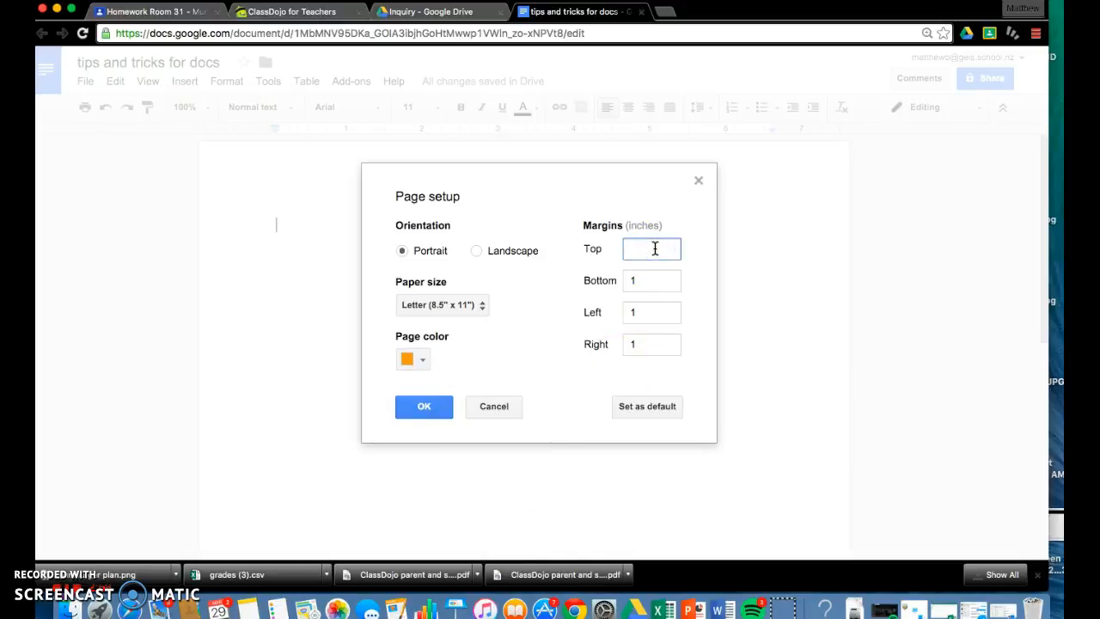
pyautogui.moveTo(655, 249); pyautogui.dragTo(631, 250)
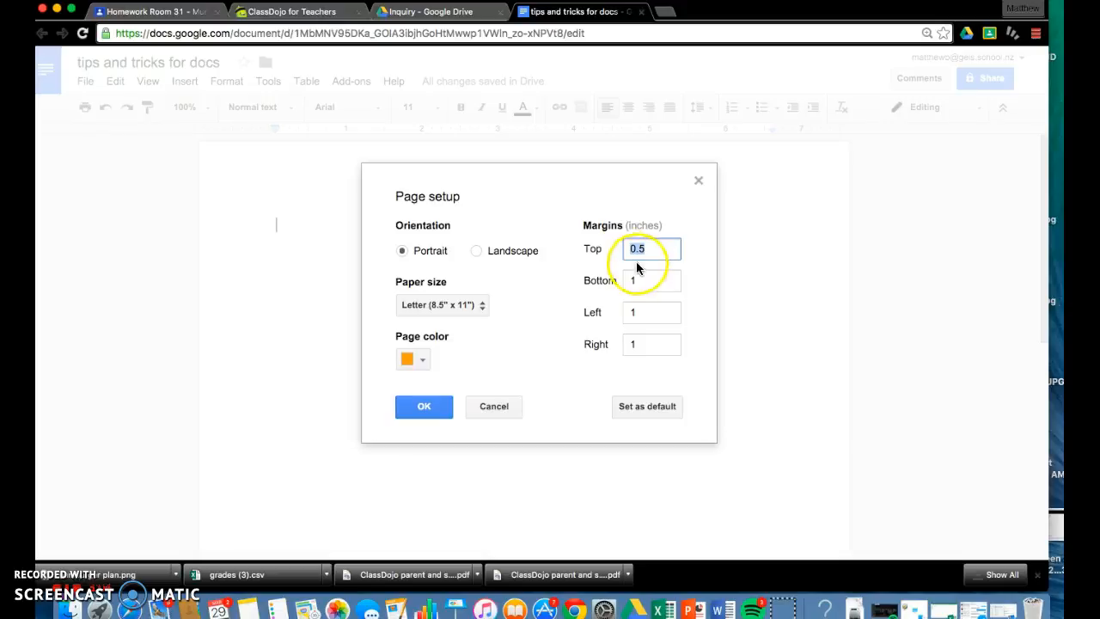
pyautogui.click(630, 279)
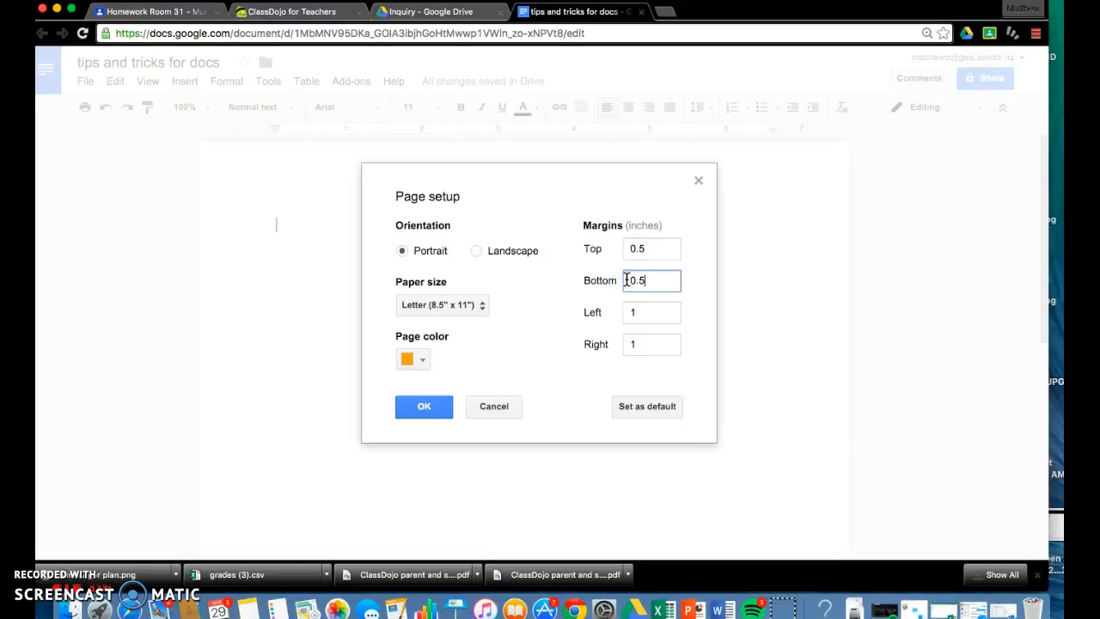
pyautogui.click(628, 316)
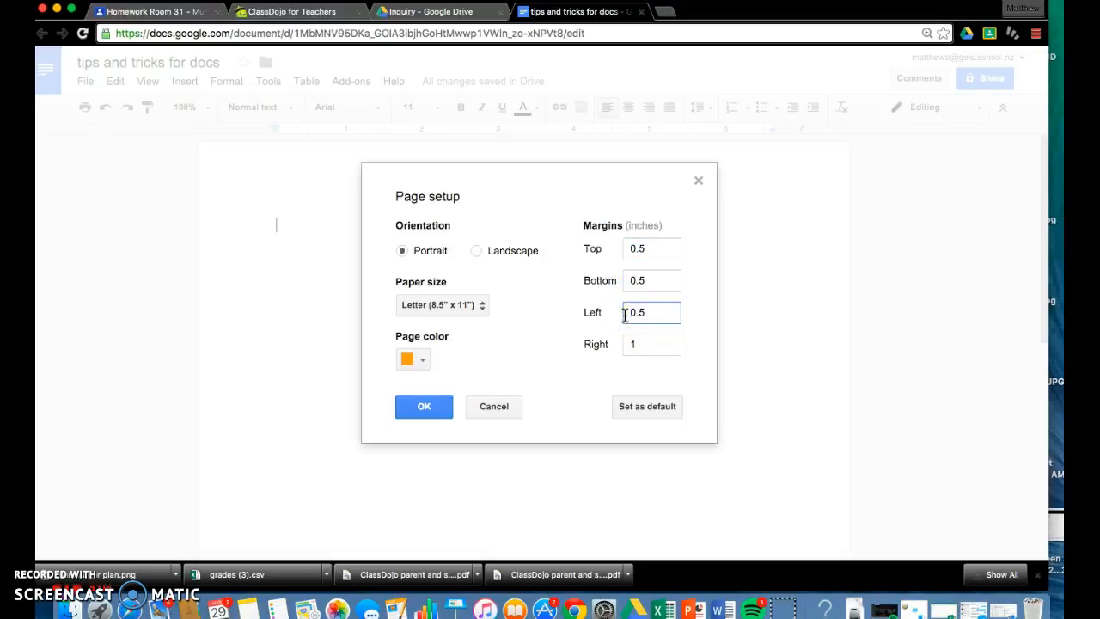
pyautogui.click(643, 344)
pyautogui.click(476, 252)
pyautogui.click(401, 251)
pyautogui.click(426, 407)
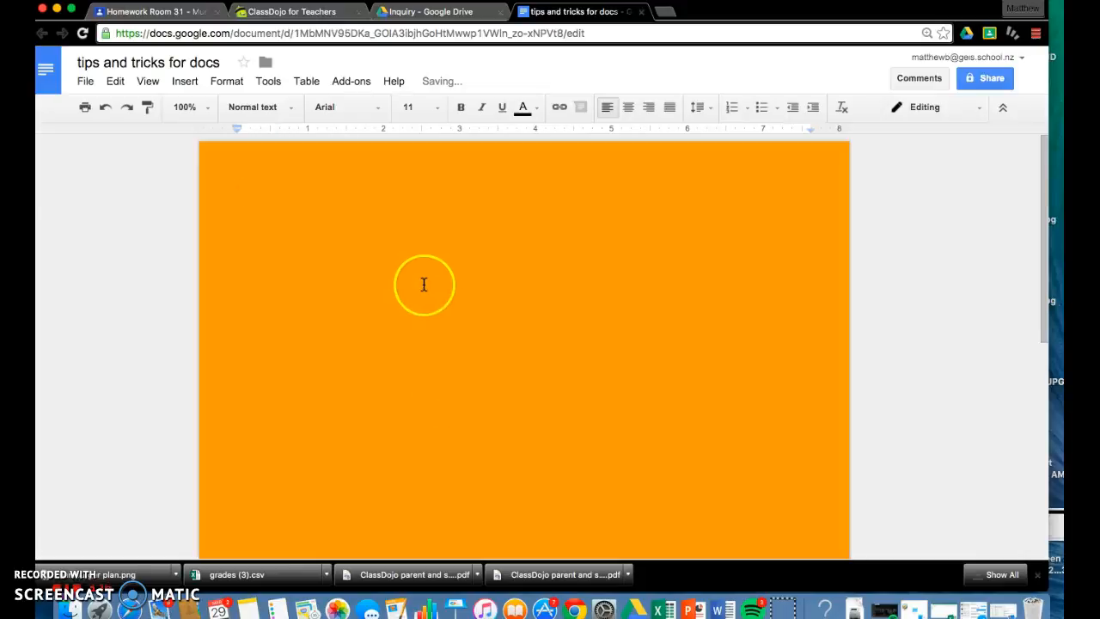
# Step: Find the Abel font in the additional fonts collection and apply it to the empty document's text
pyautogui.click(288, 159)
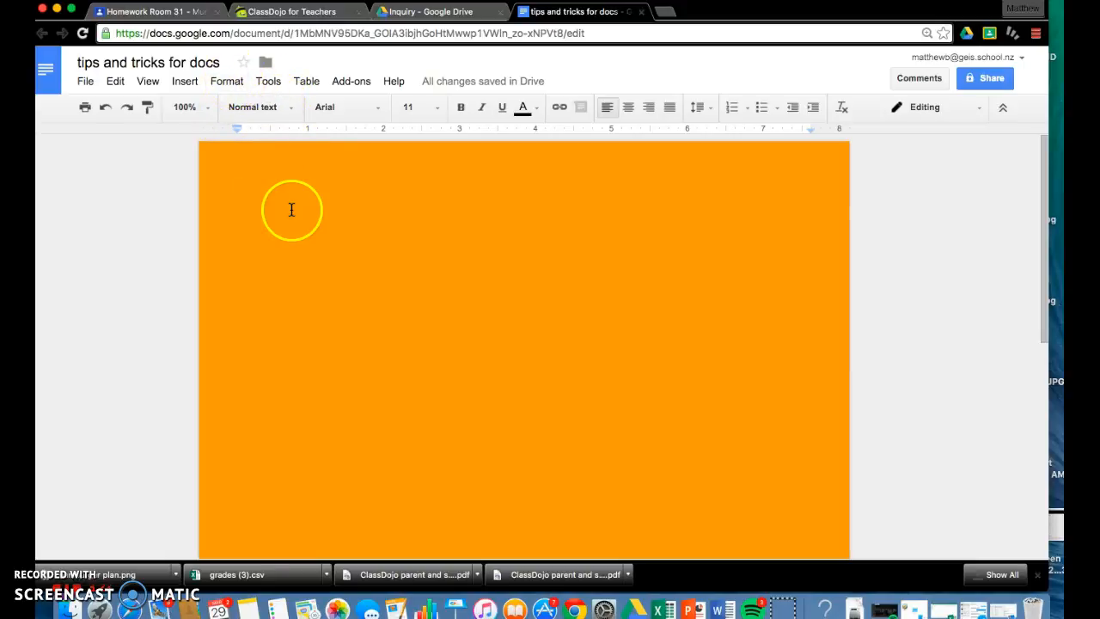
pyautogui.click(376, 108)
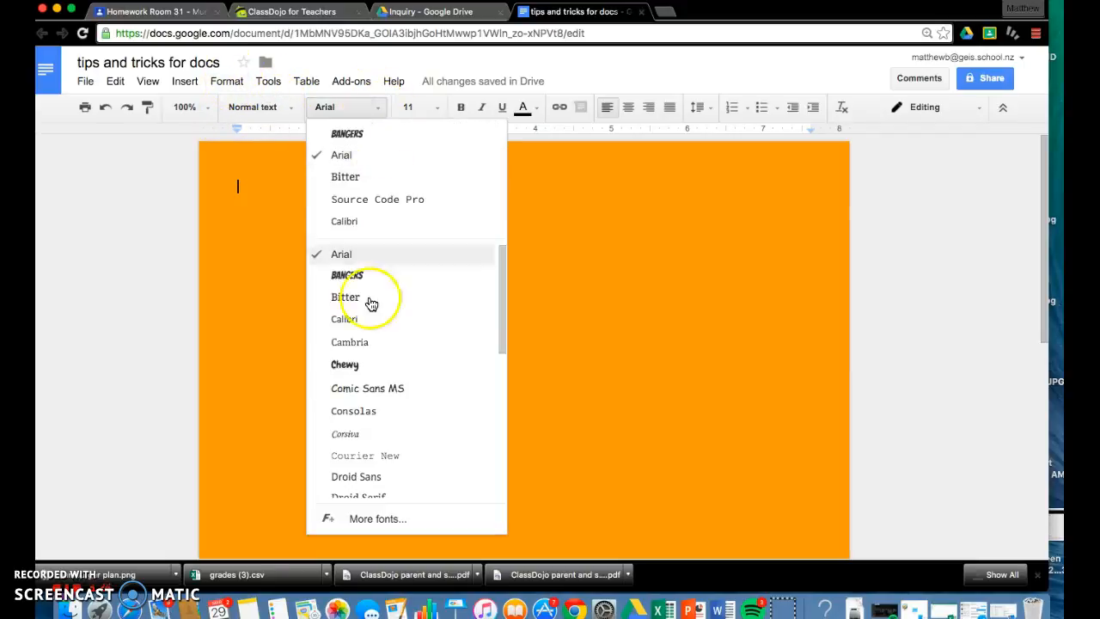
pyautogui.moveTo(502, 291); pyautogui.dragTo(500, 400)
pyautogui.click(381, 518)
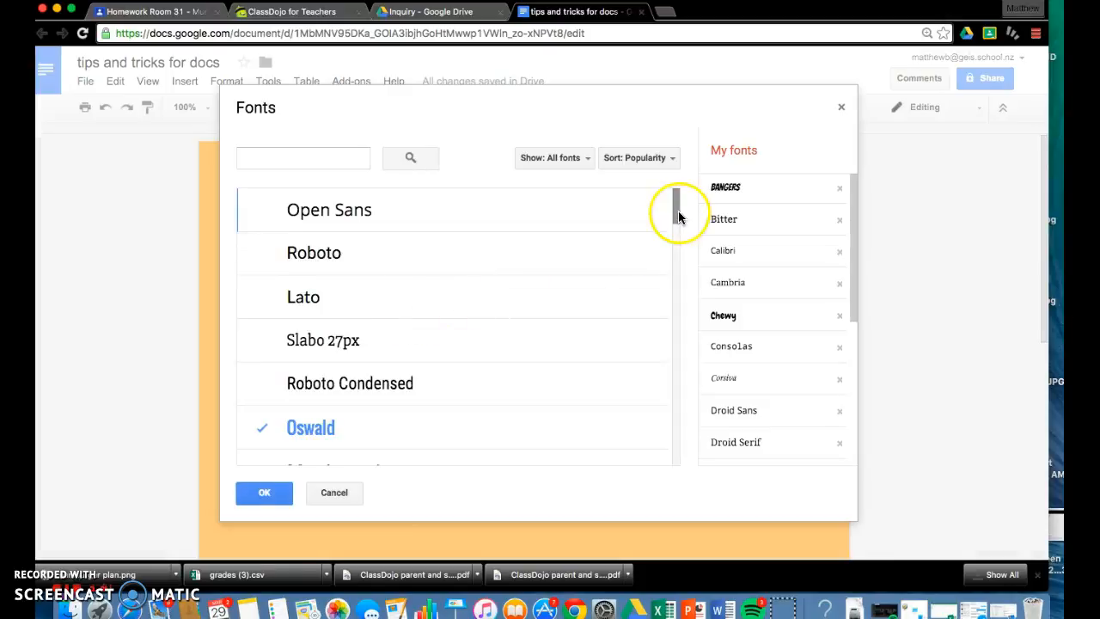
pyautogui.moveTo(676, 216); pyautogui.dragTo(676, 395)
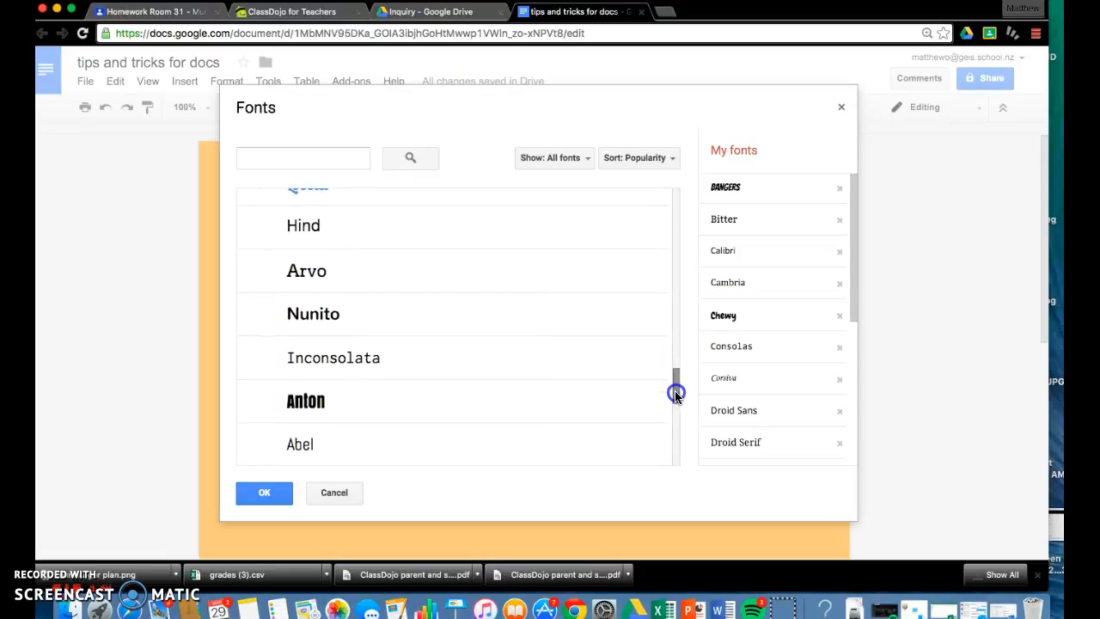
pyautogui.click(413, 444)
pyautogui.click(264, 493)
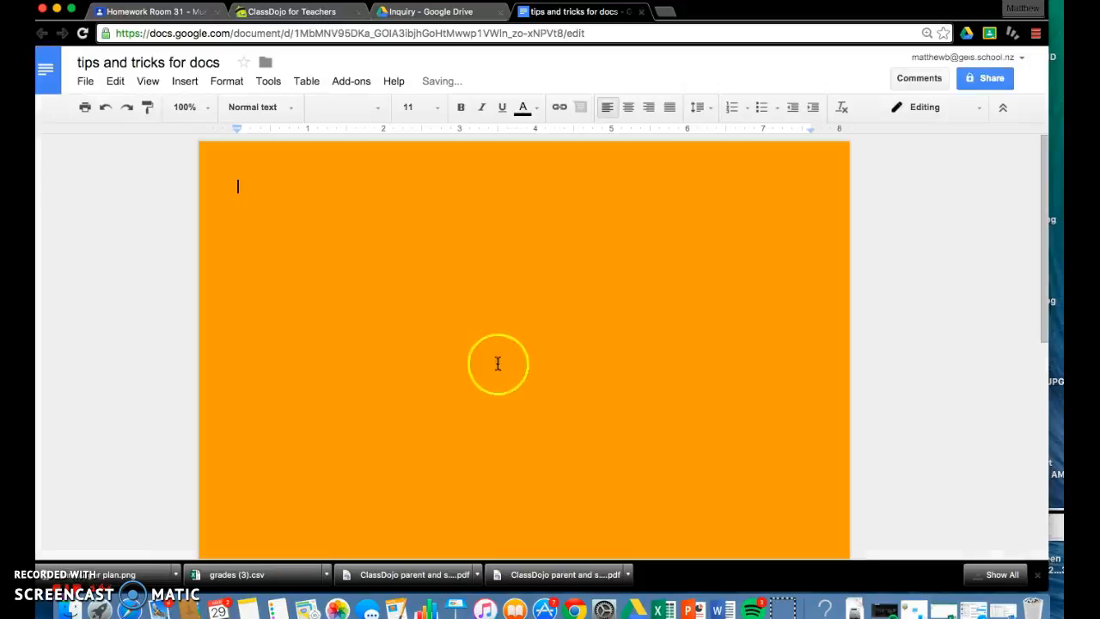
# Step: Set the font size to 30 and the text color to gray for the empty document
pyautogui.click(437, 107)
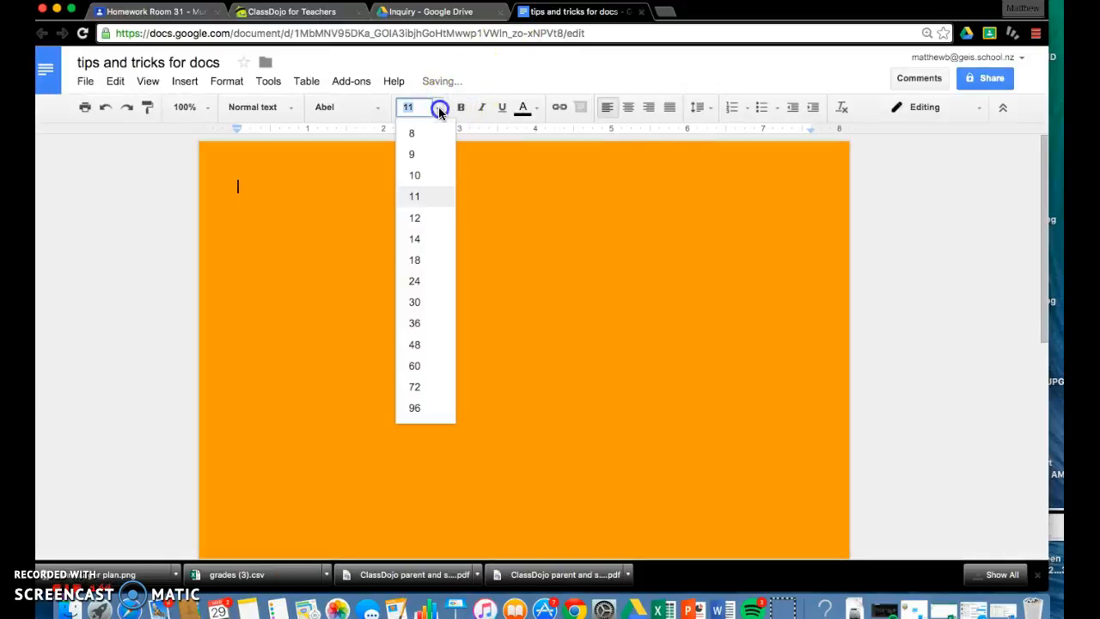
pyautogui.click(430, 302)
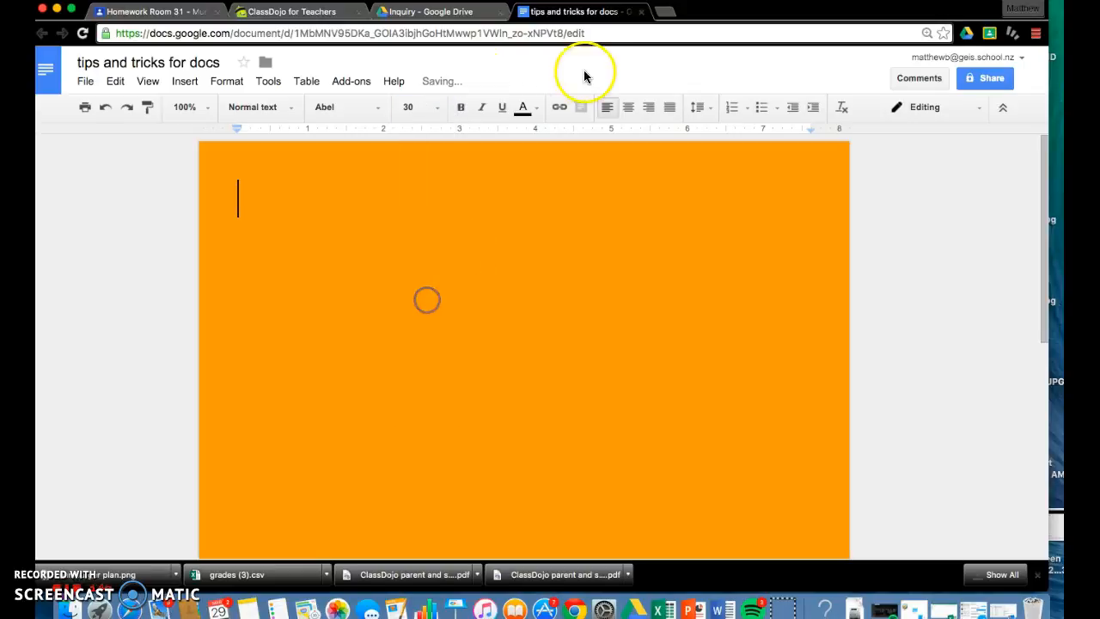
pyautogui.click(535, 111)
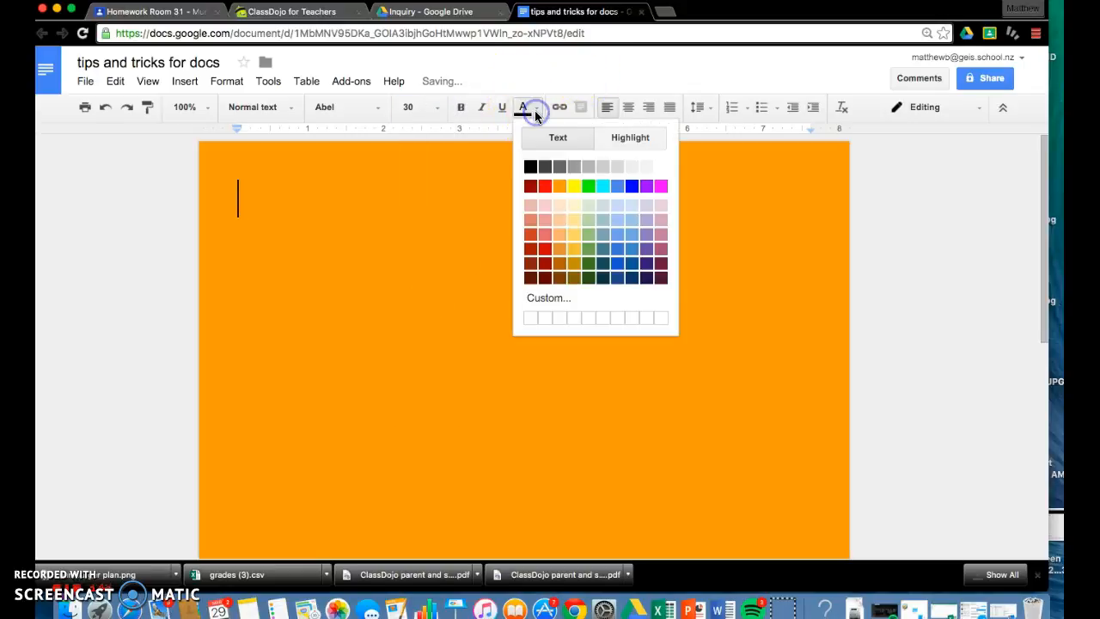
pyautogui.click(572, 167)
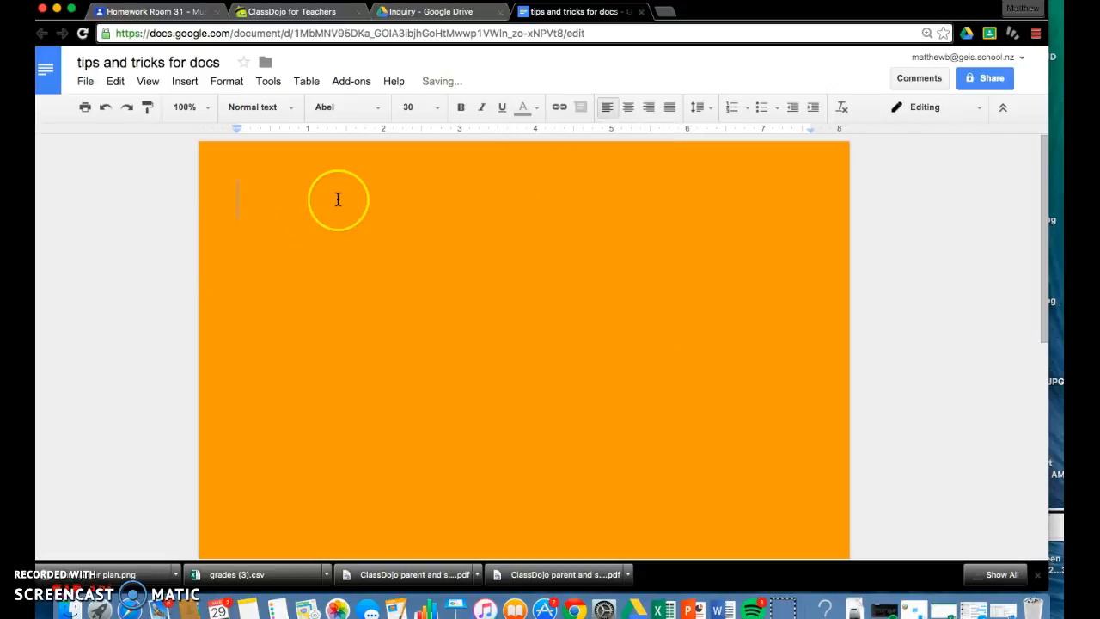
# Step: Write "How to change your font" on the first line of the page
pyautogui.write('ho')
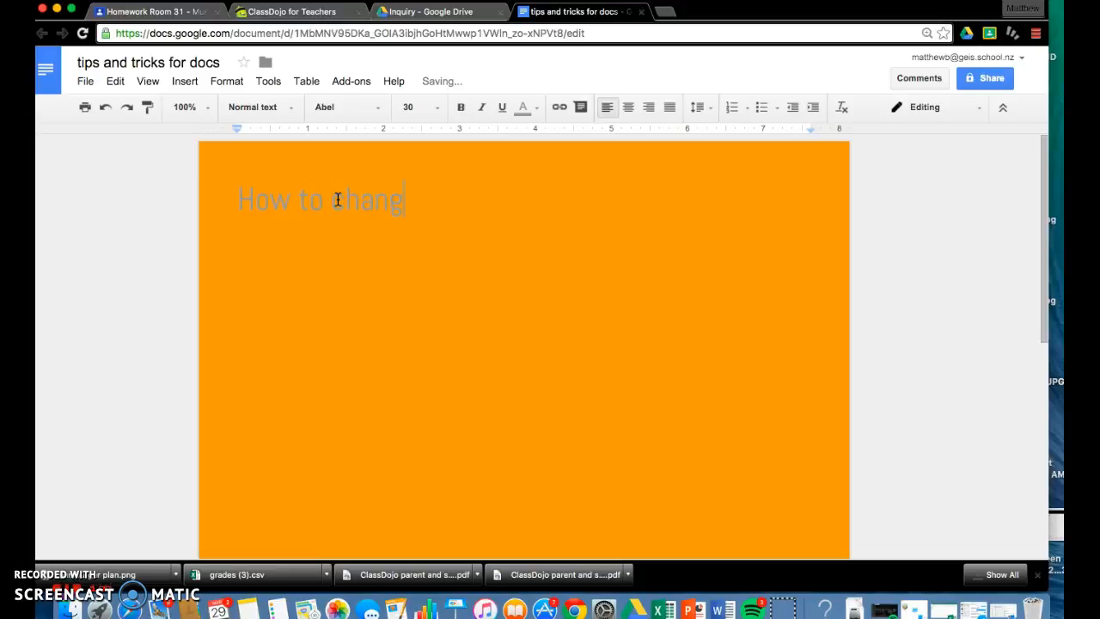
pyautogui.write('t')
pyautogui.click(527, 258)
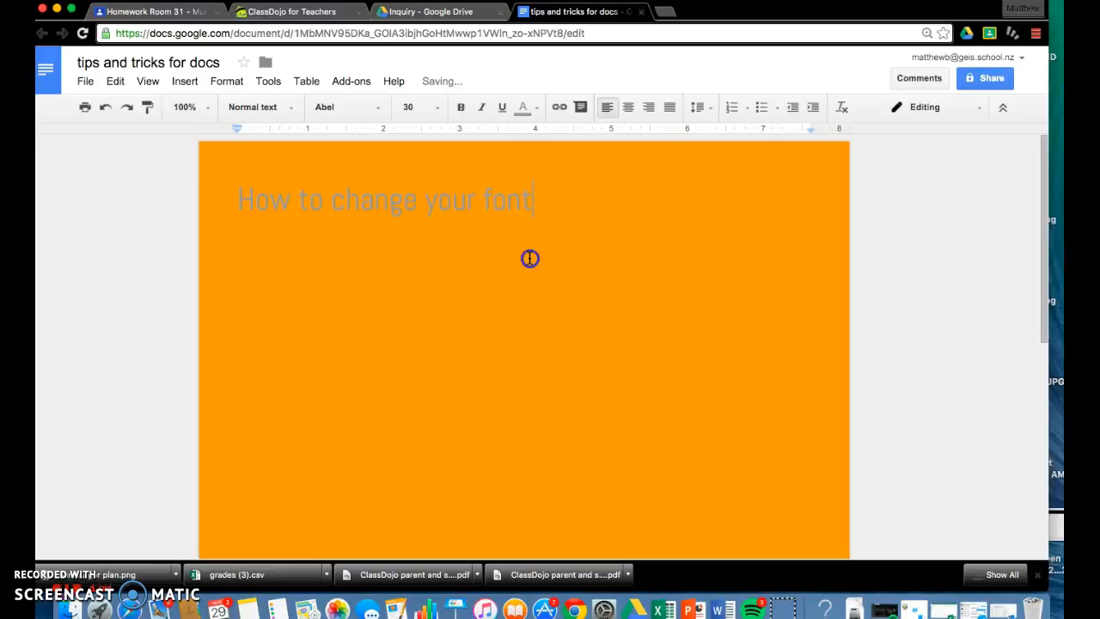
# Step: Highlight the word "font" in the first line with cyan
pyautogui.click(535, 199)
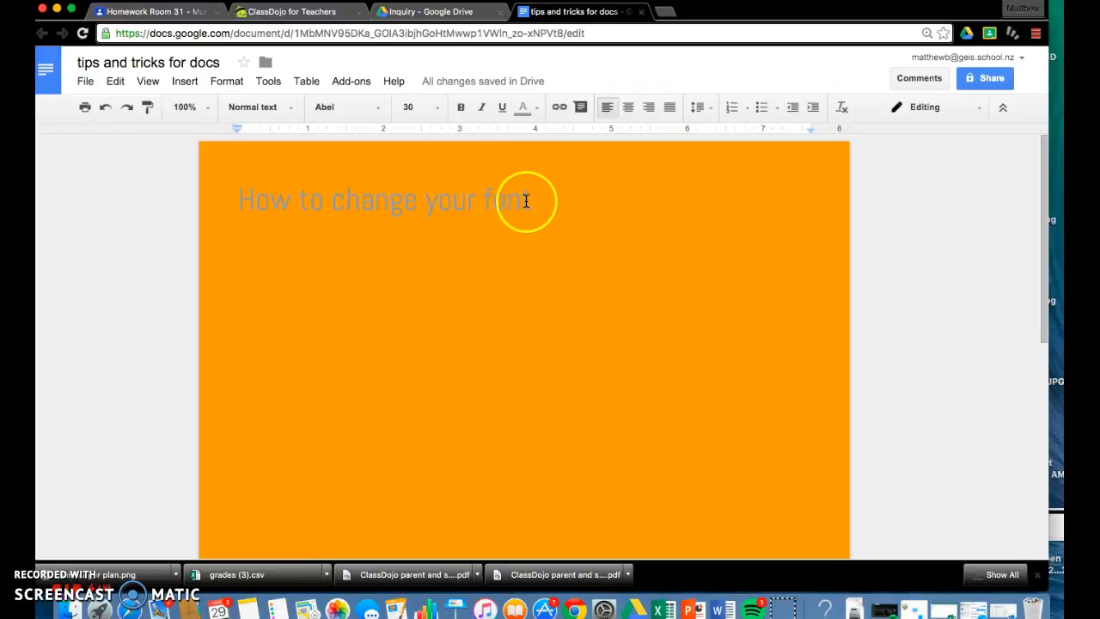
pyautogui.moveTo(536, 199); pyautogui.dragTo(489, 204)
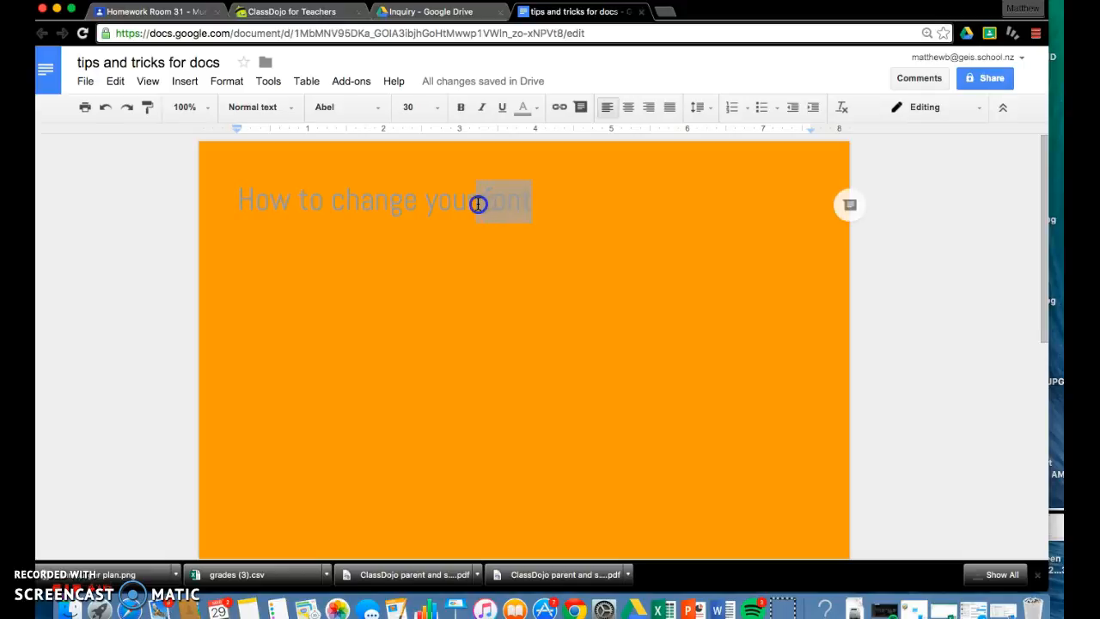
pyautogui.click(533, 110)
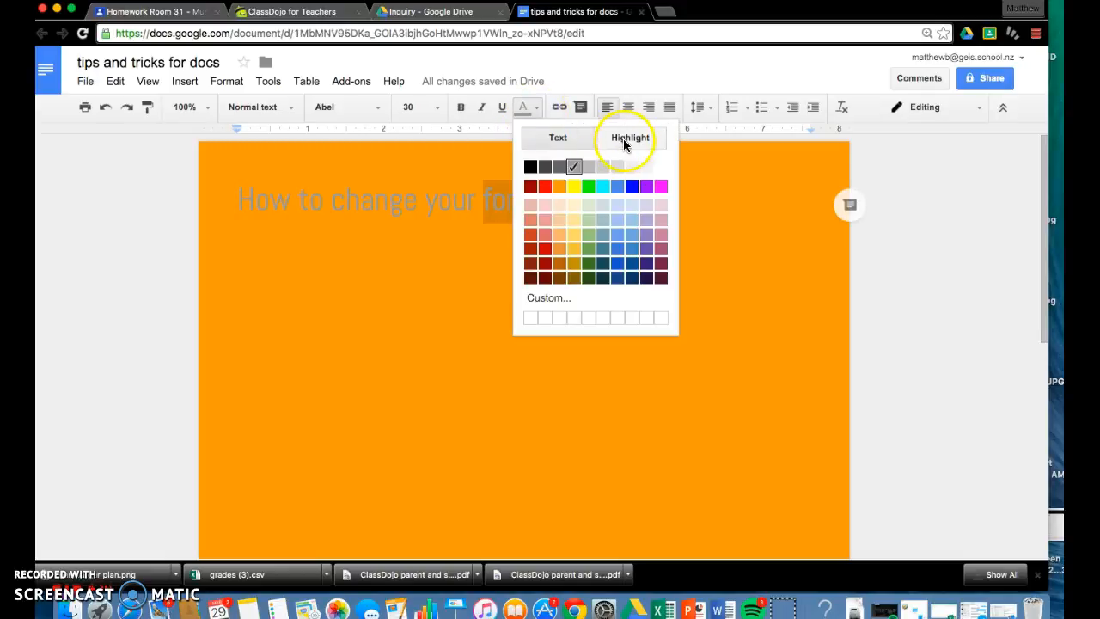
pyautogui.click(625, 139)
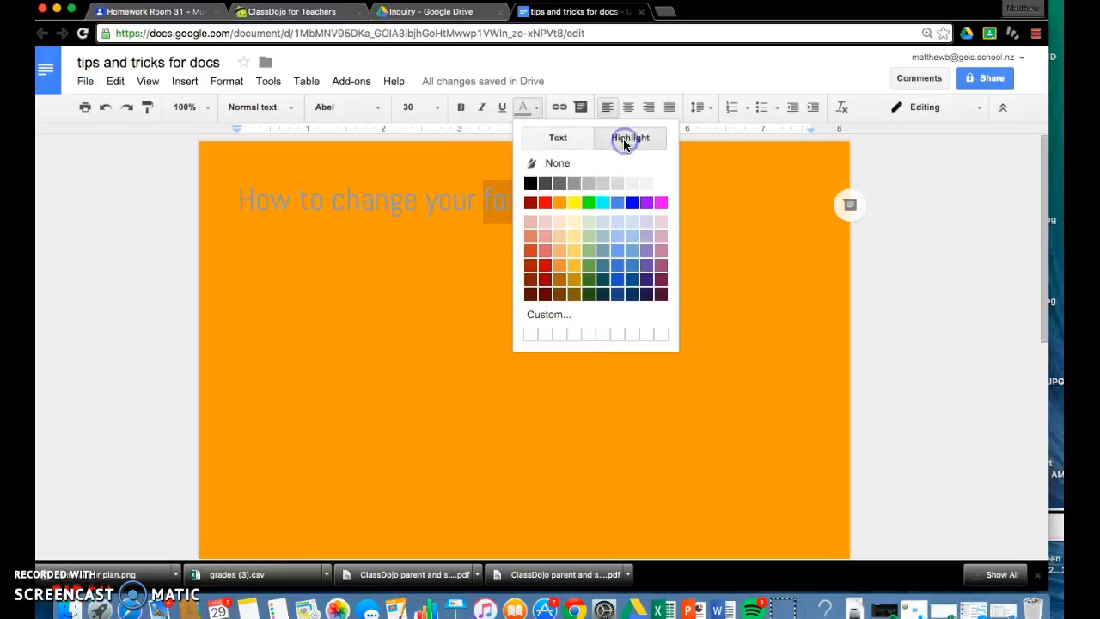
pyautogui.click(602, 205)
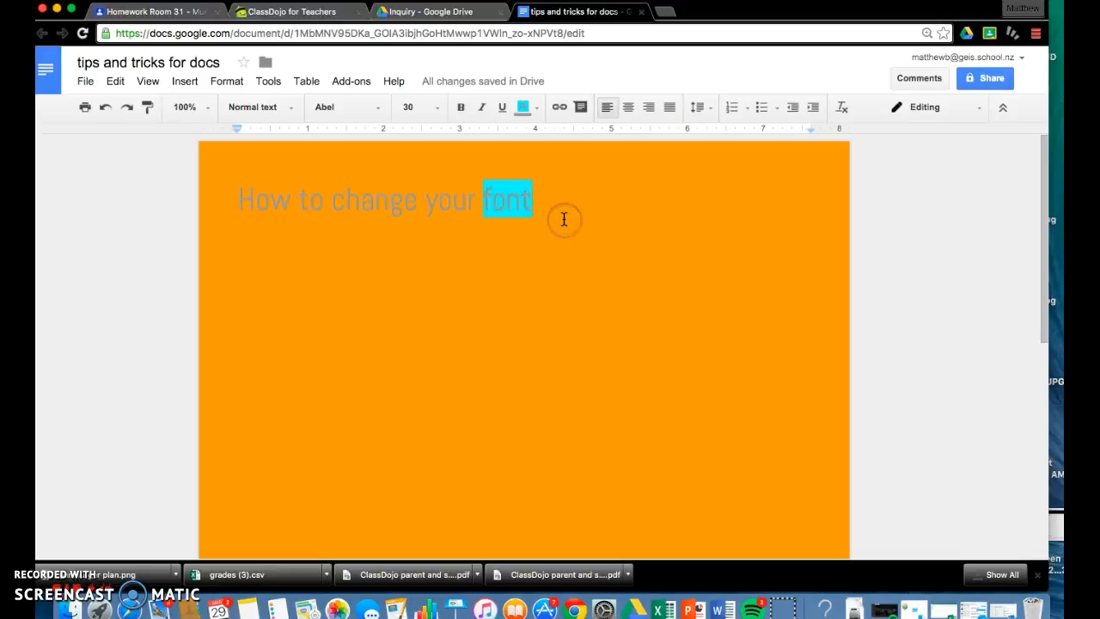
# Step: Dictate "How to setup a Google doc" with voice typing below the first line, and add blank lines after it
pyautogui.press('Return')
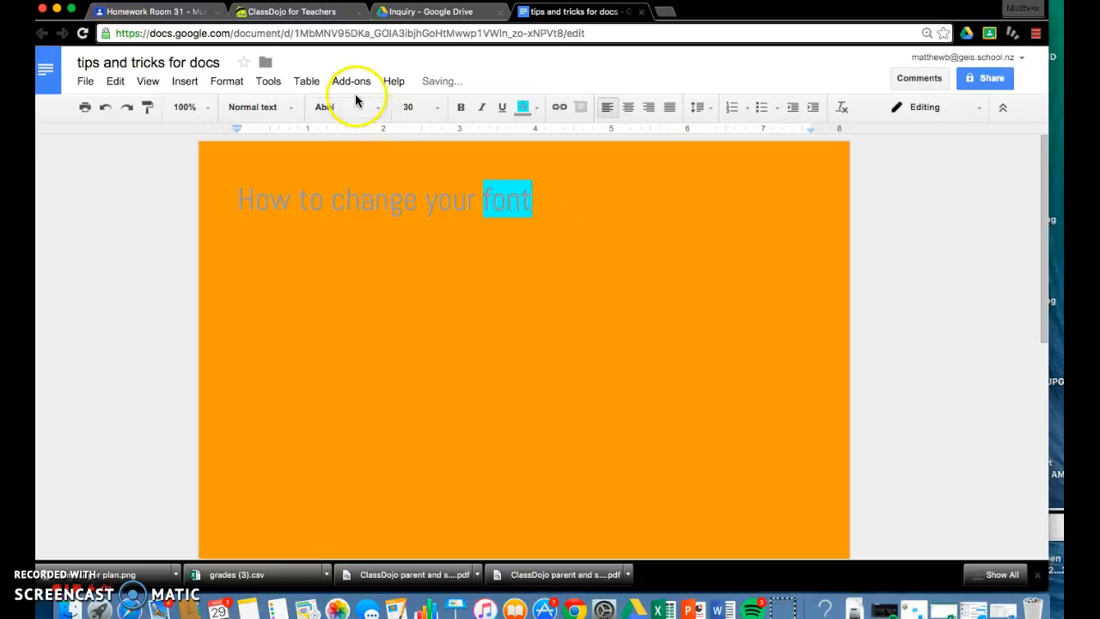
pyautogui.click(269, 84)
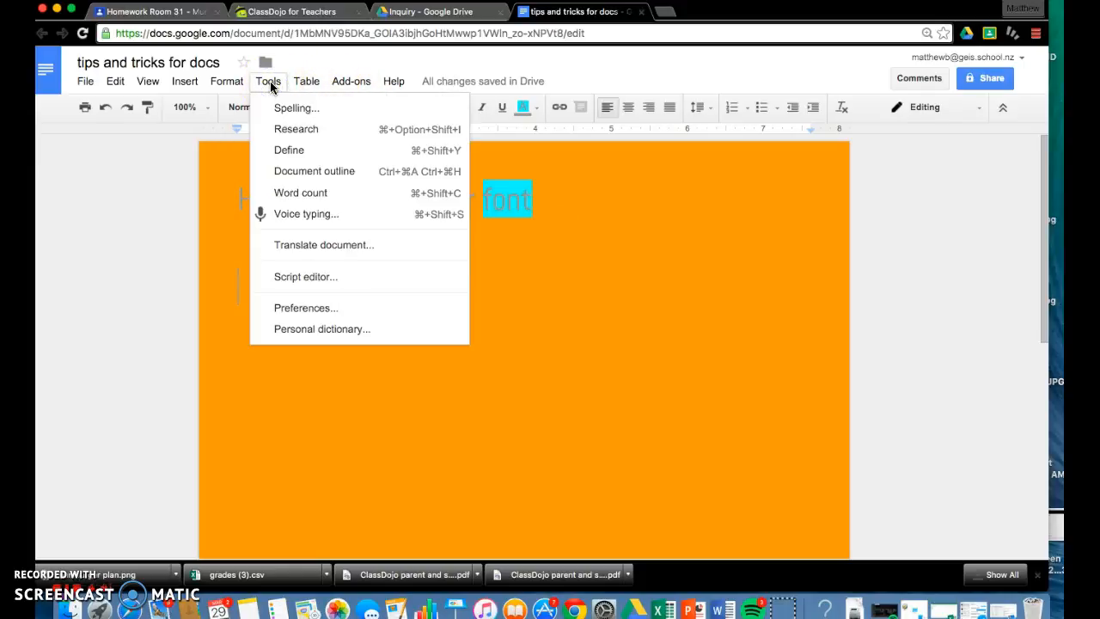
pyautogui.click(280, 215)
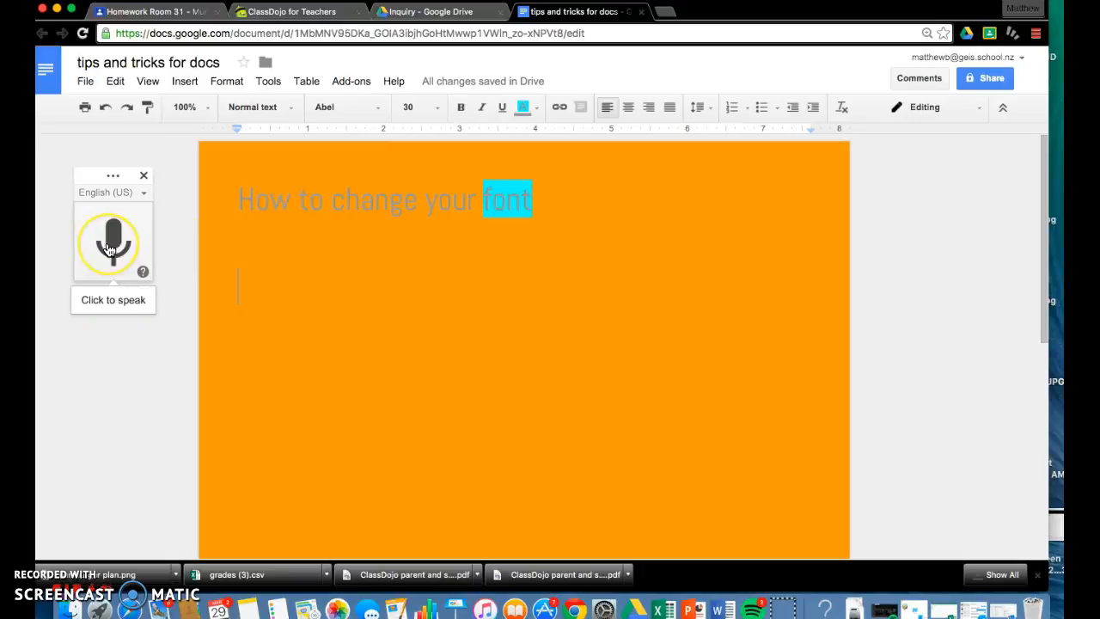
pyautogui.click(111, 246)
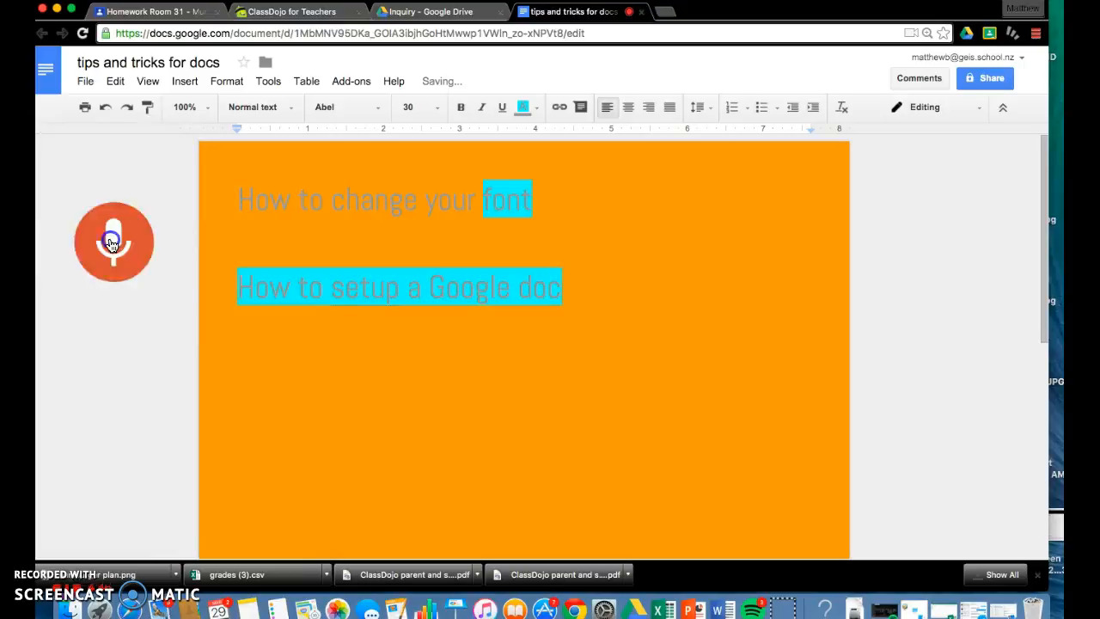
pyautogui.click(111, 245)
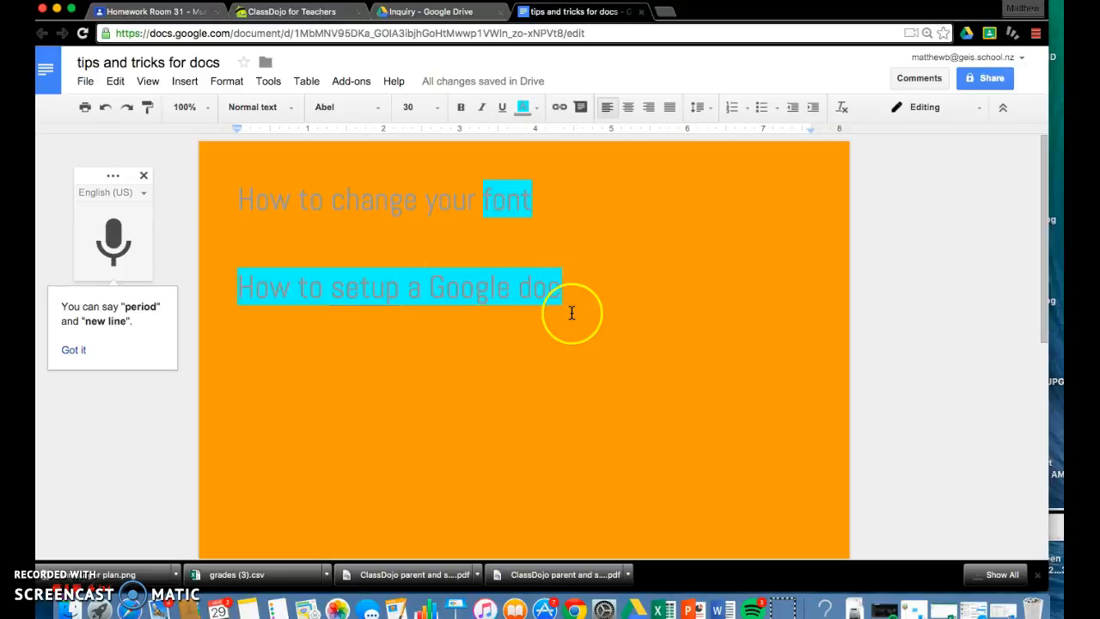
pyautogui.press('Return')
pyautogui.press('Return')
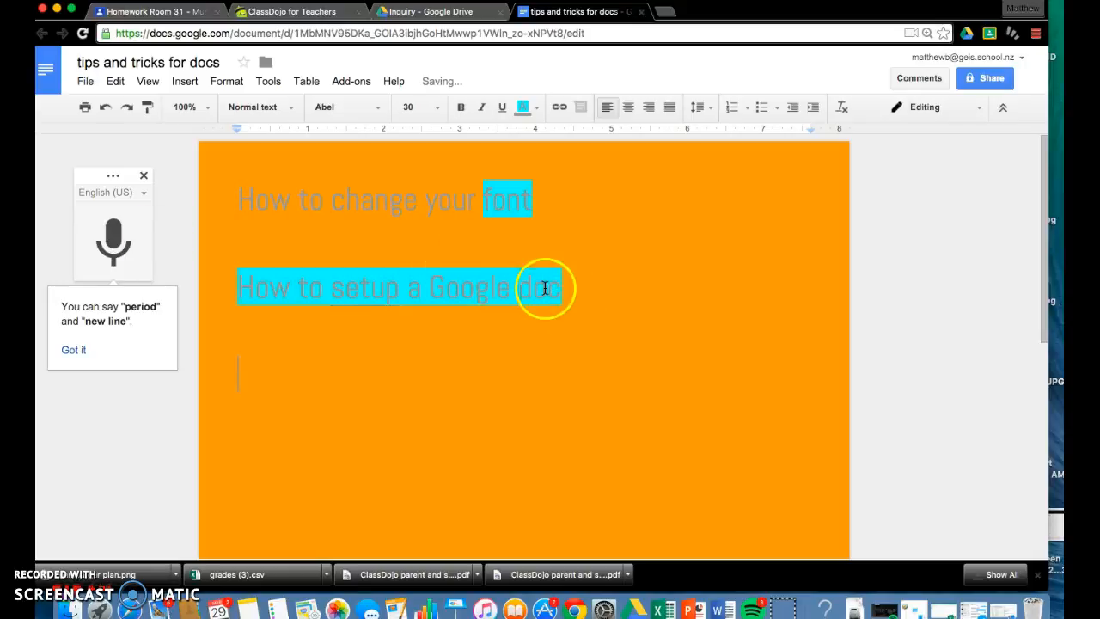
# Step: Check the word count of the two text lines and deselect them
pyautogui.moveTo(589, 283); pyautogui.dragTo(215, 178)
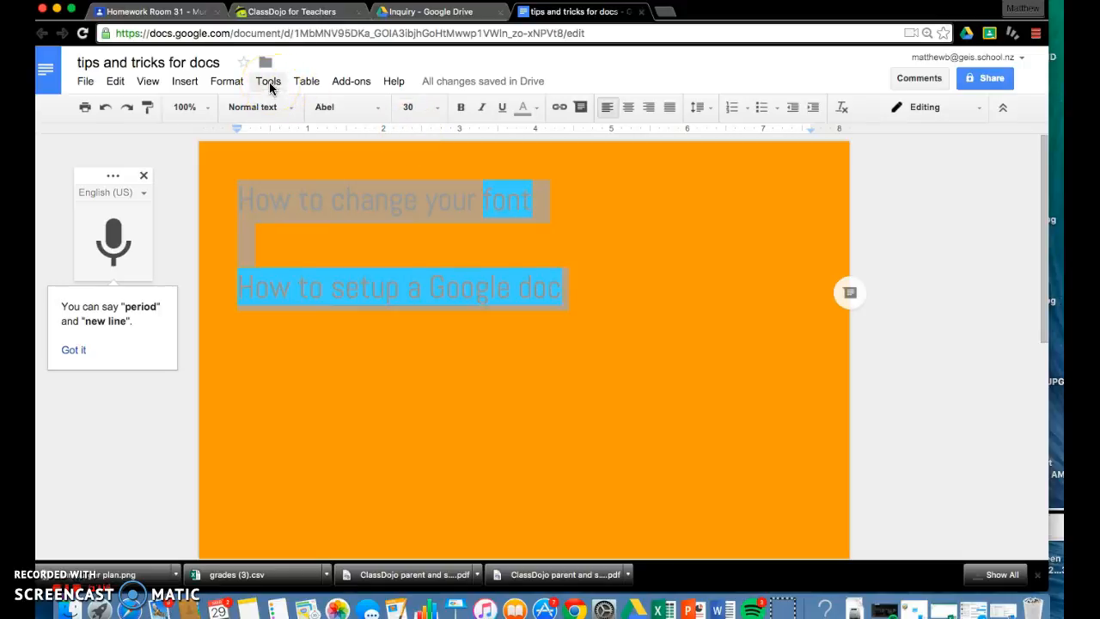
pyautogui.click(270, 86)
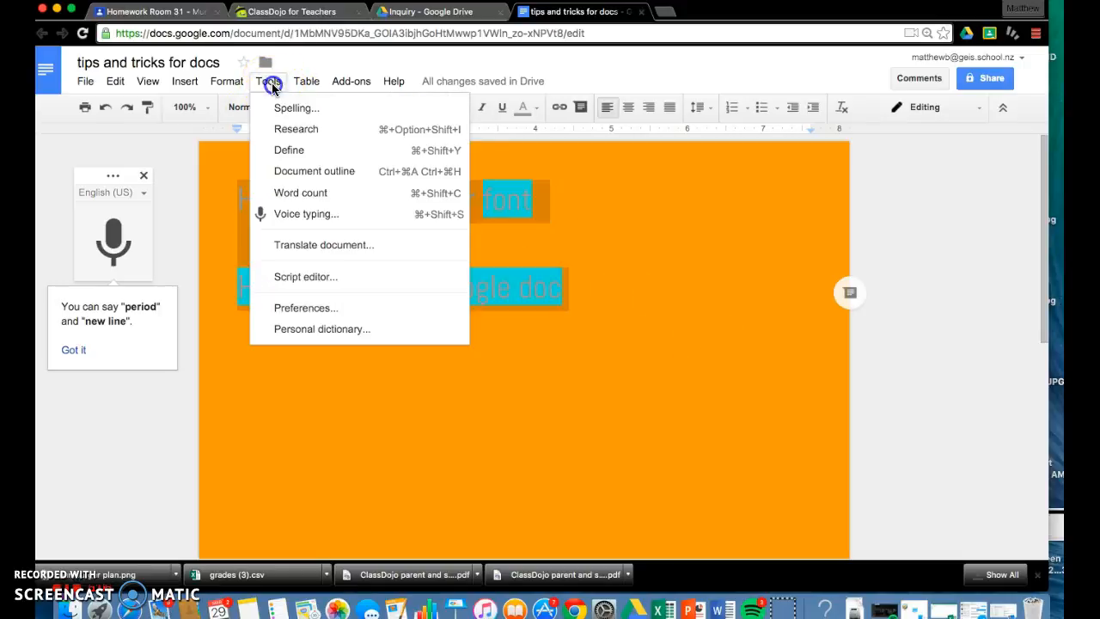
pyautogui.click(287, 194)
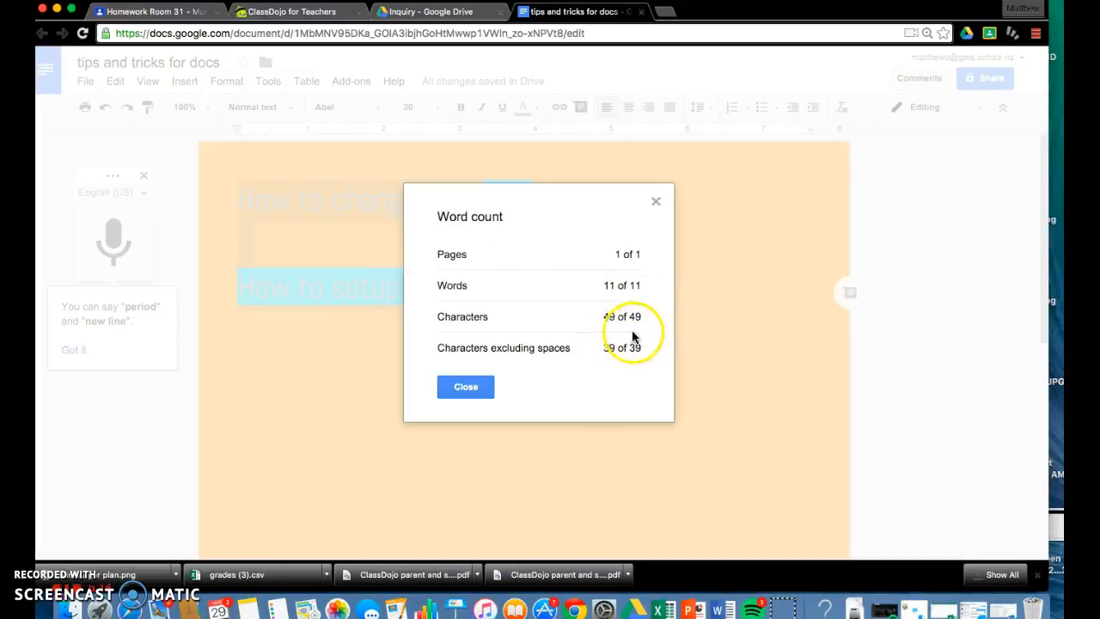
pyautogui.click(464, 391)
pyautogui.click(568, 299)
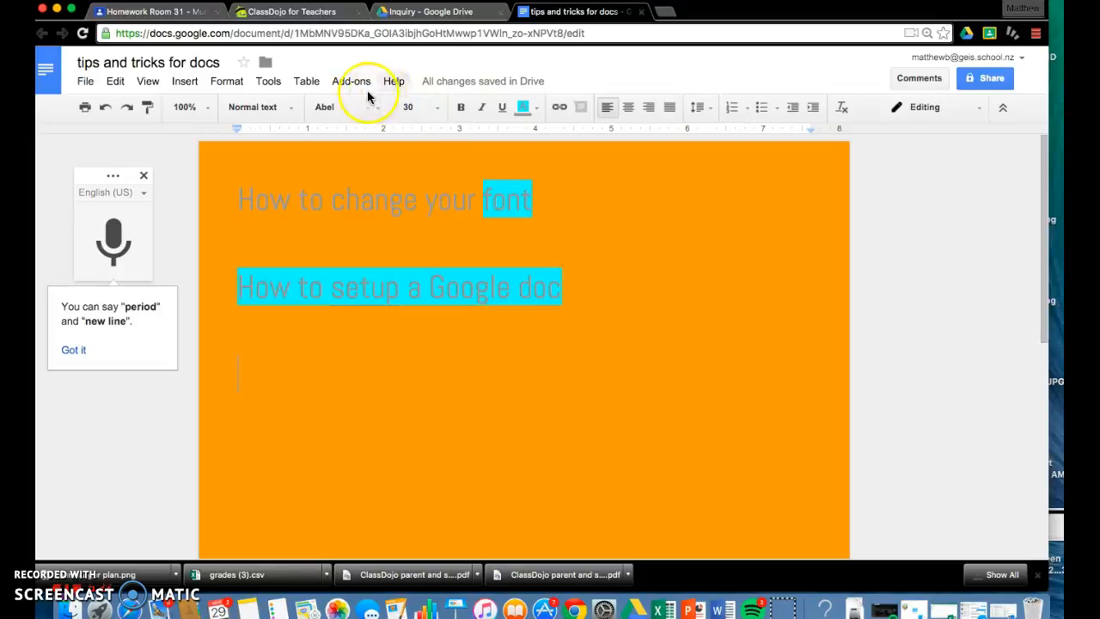
# Step: Insert a 3 x 3 table below the dictated line
pyautogui.click(302, 83)
pyautogui.moveTo(315, 110)
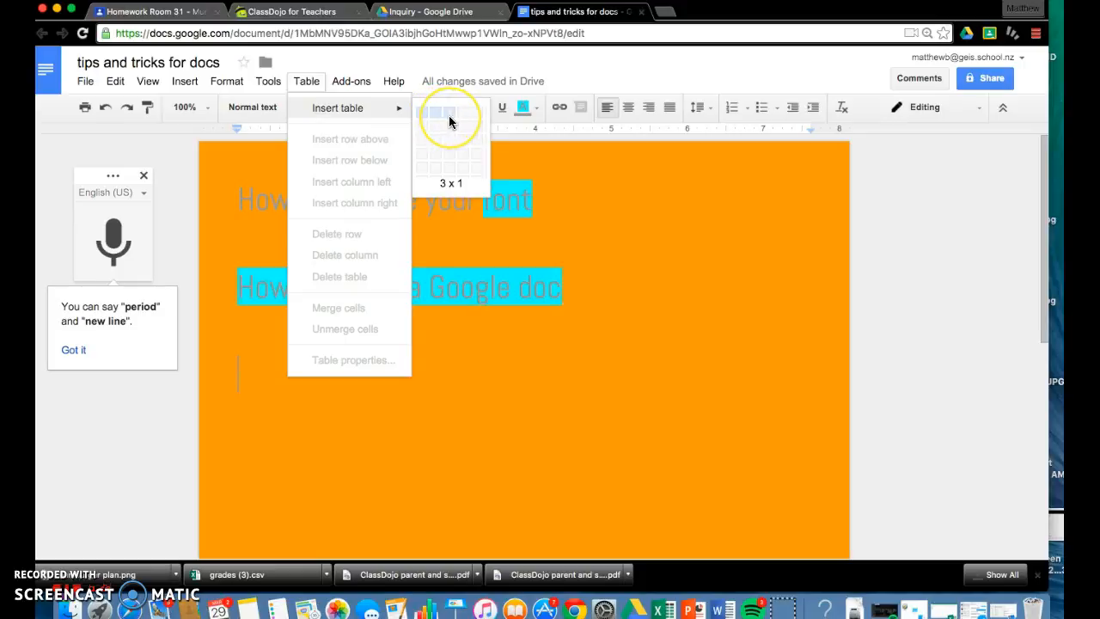
pyautogui.click(452, 141)
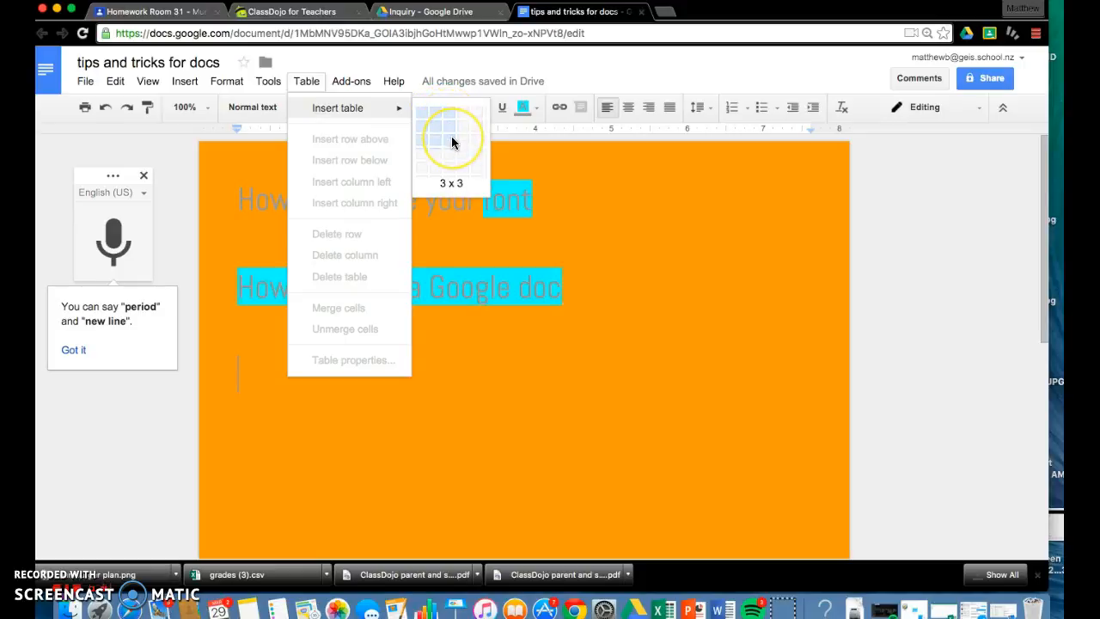
pyautogui.click(451, 141)
pyautogui.click(573, 266)
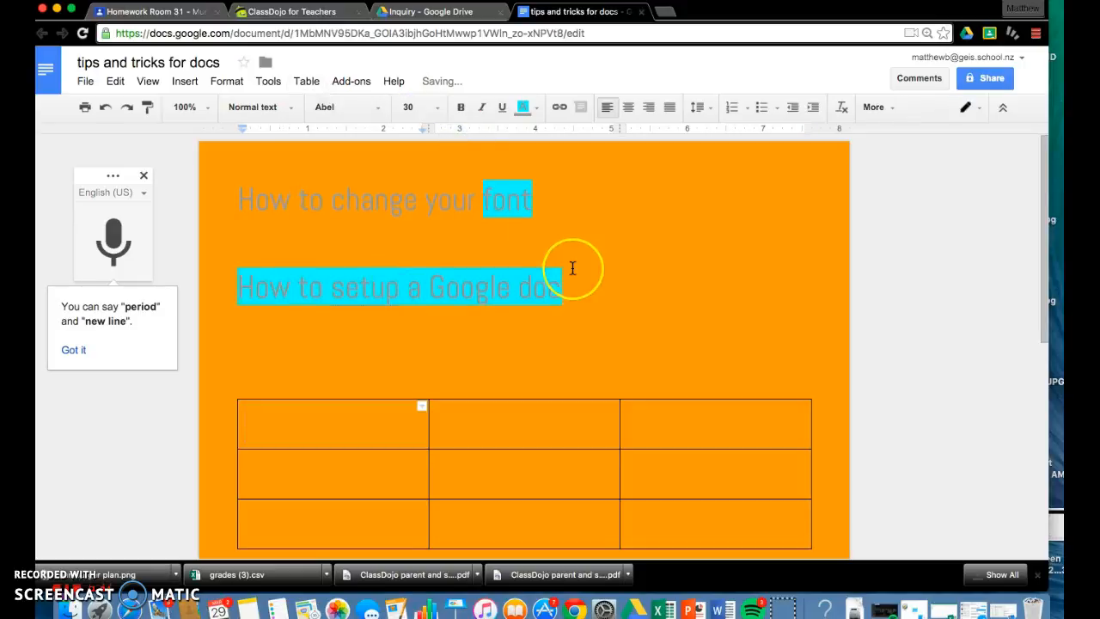
# Step: Select all cells of the table and open the cell background color choices
pyautogui.scroll(-3, 573, 268)
pyautogui.moveTo(690, 398); pyautogui.dragTo(288, 247)
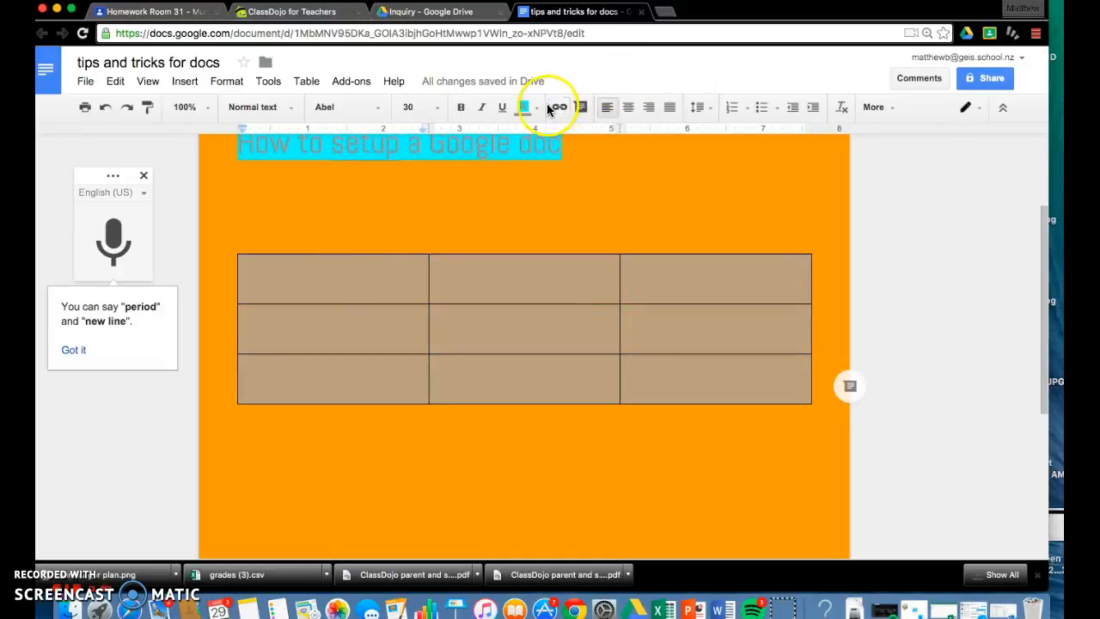
pyautogui.click(894, 110)
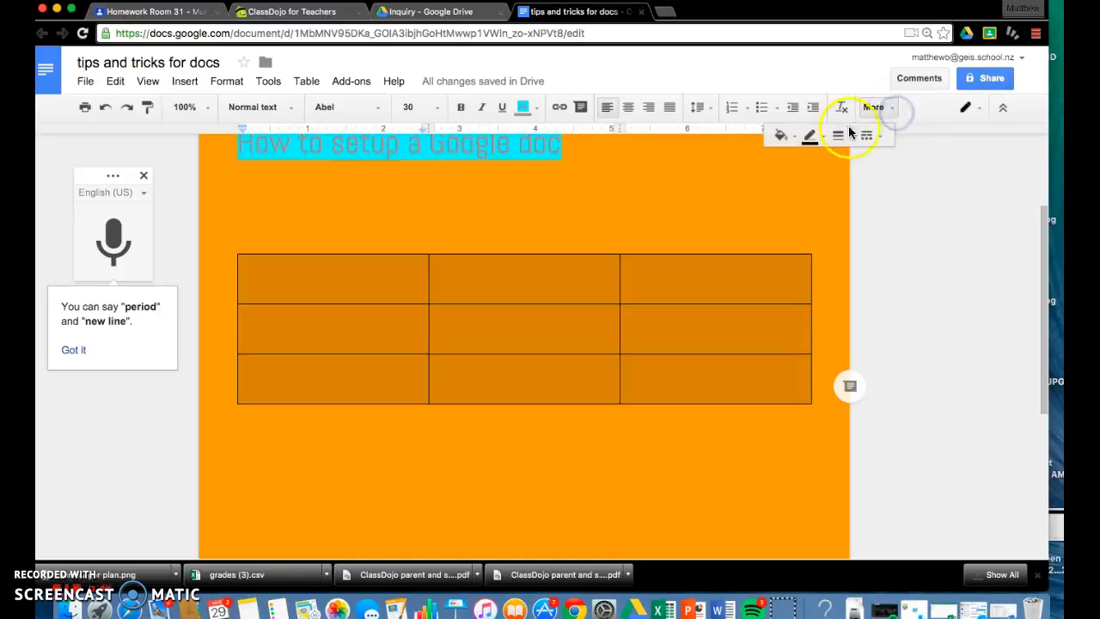
pyautogui.click(786, 138)
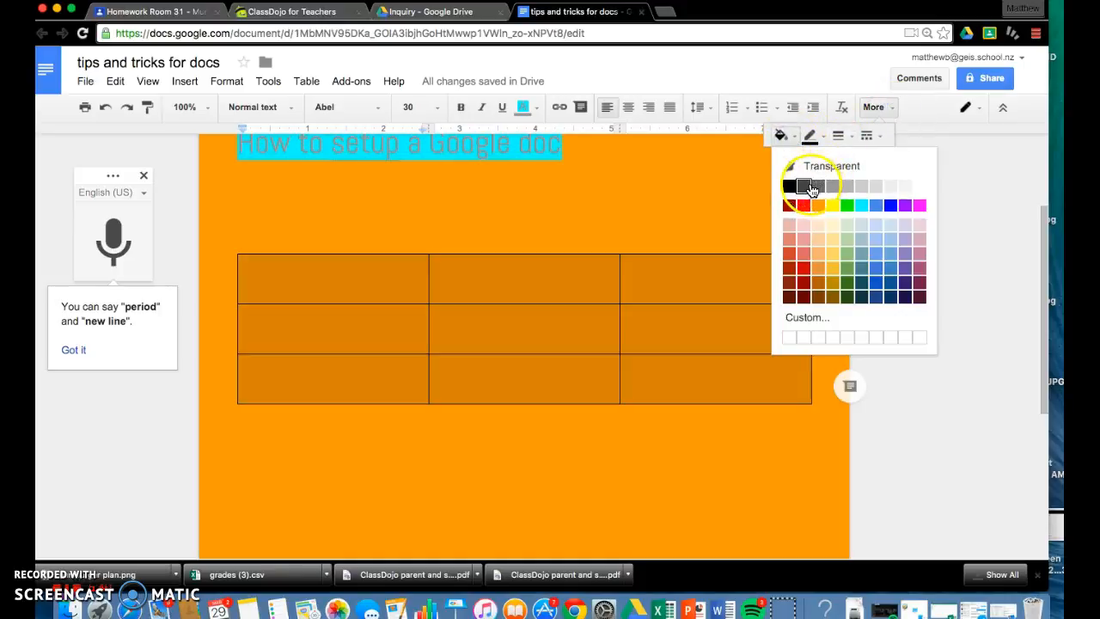